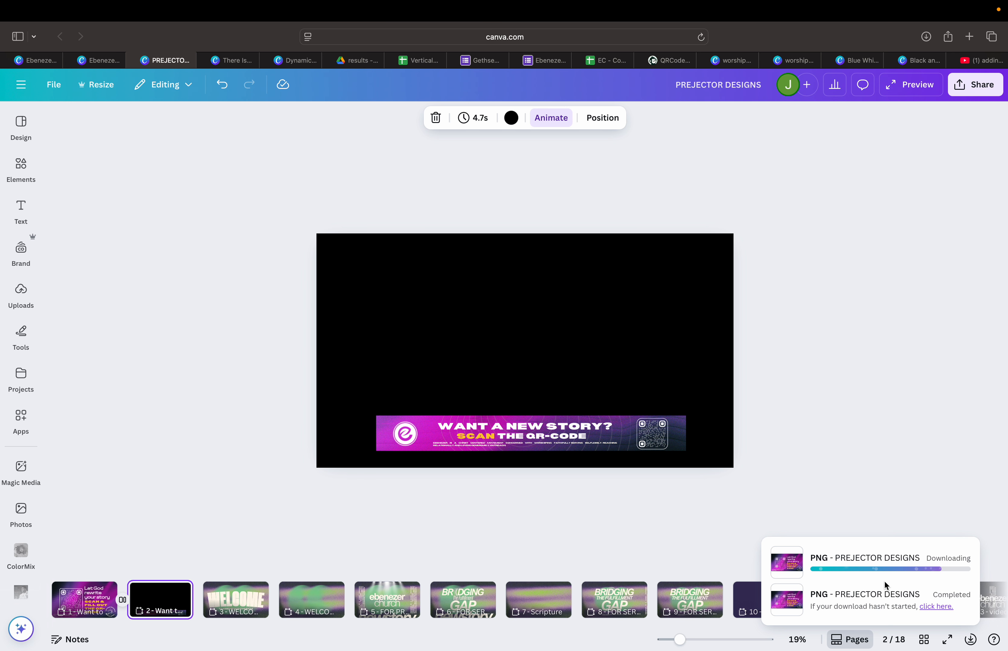
Switch to Finder, extract PREJECTOR DESIGNS-2.zip in the Downloads folder and open the extracted folder.
{"action": "key", "text": "ctrl+Left"}
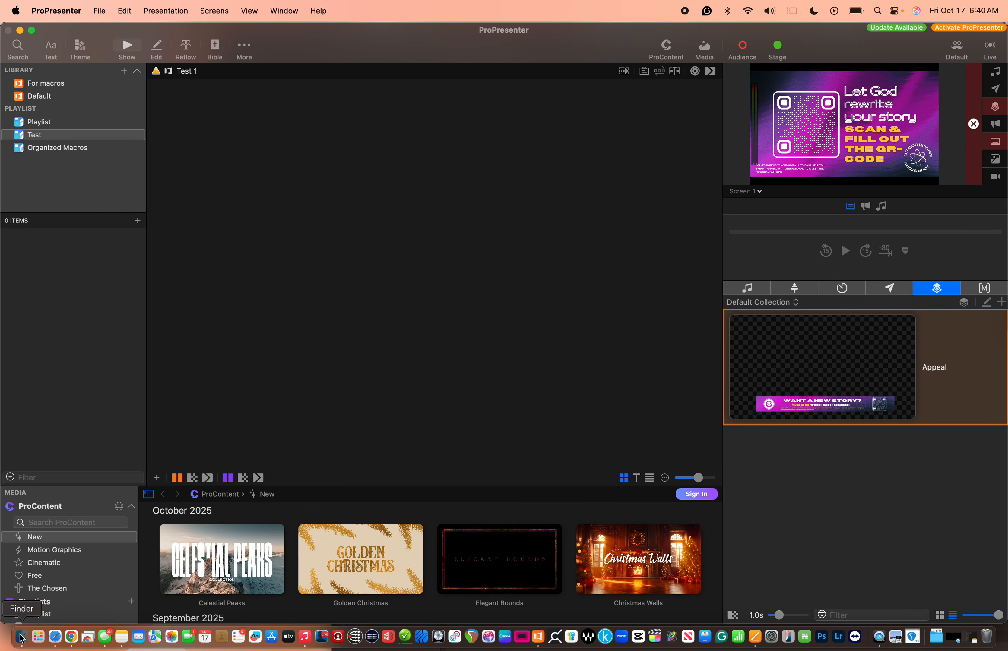
{"action": "left_click", "coordinate": [22, 637]}
{"action": "left_click_drag", "start_coordinate": [387, 485], "coordinate": [364, 247]}
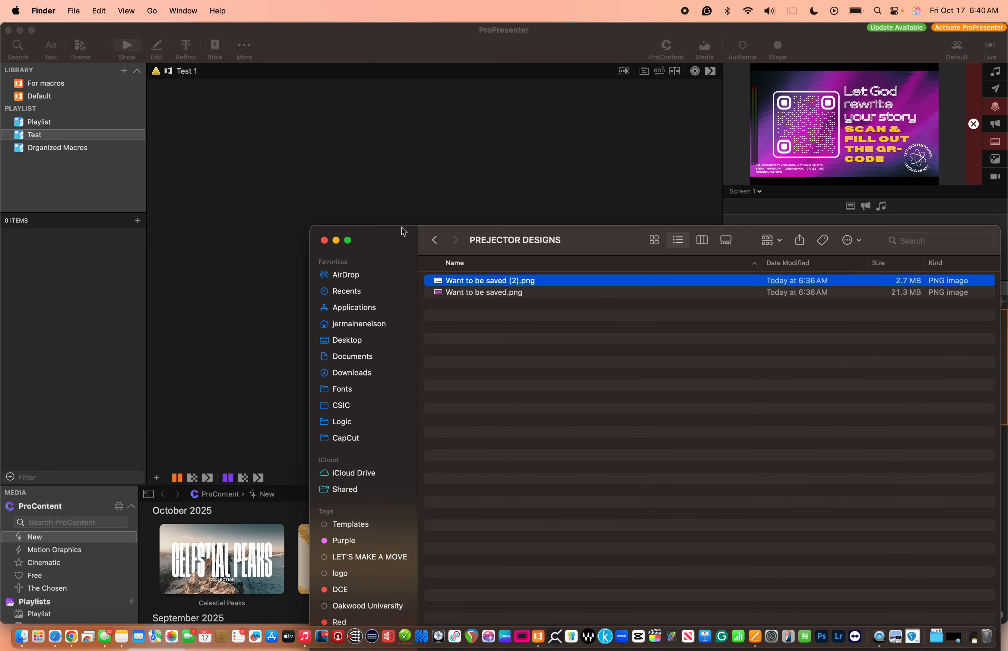
{"action": "left_click", "coordinate": [434, 240]}
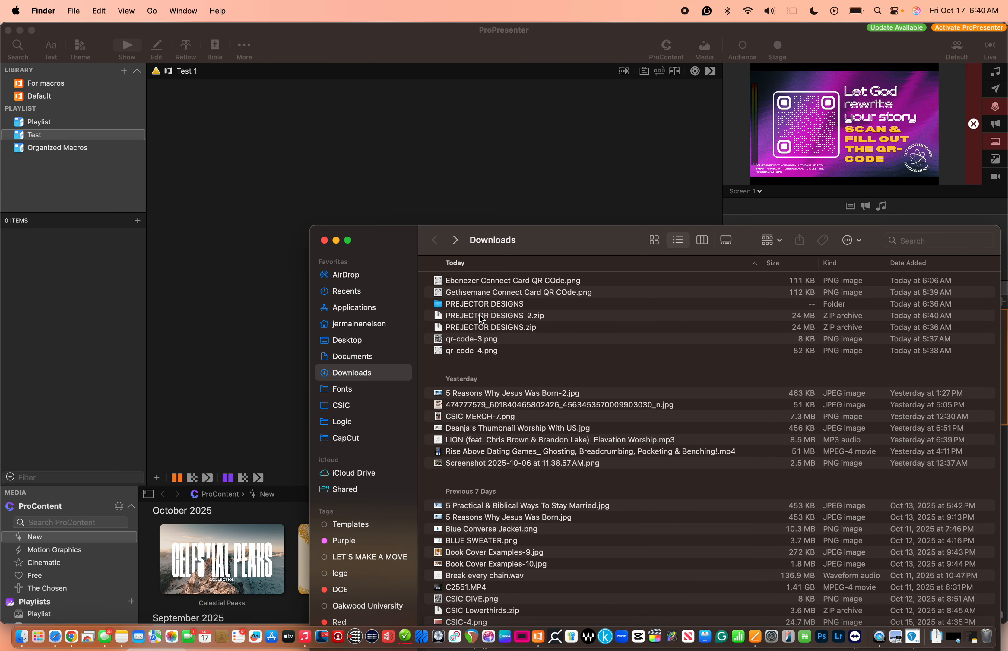
{"action": "double_click", "coordinate": [473, 332]}
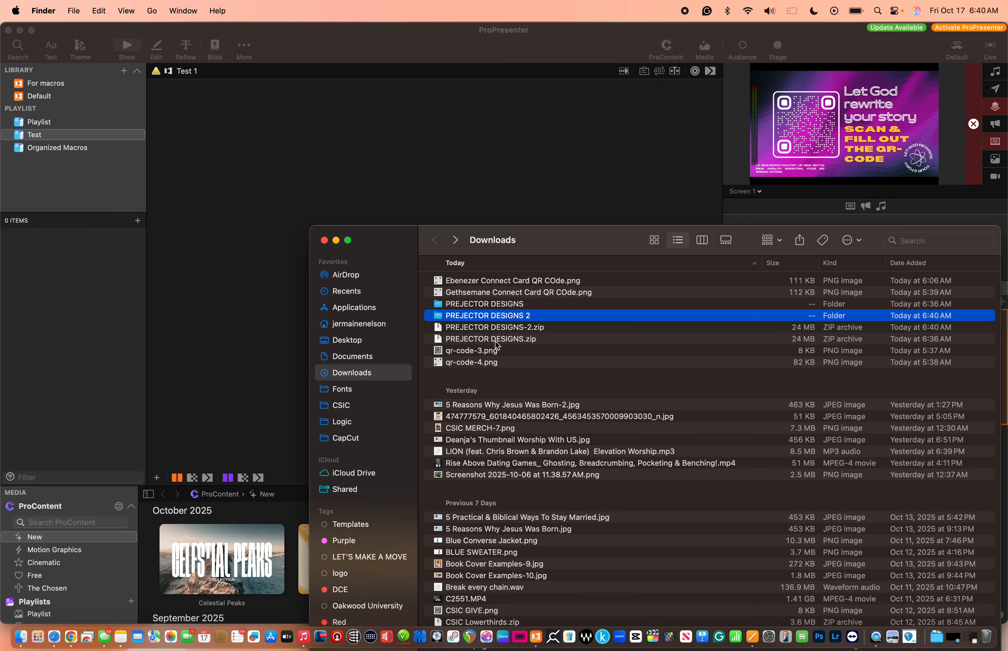
{"action": "double_click", "coordinate": [469, 316]}
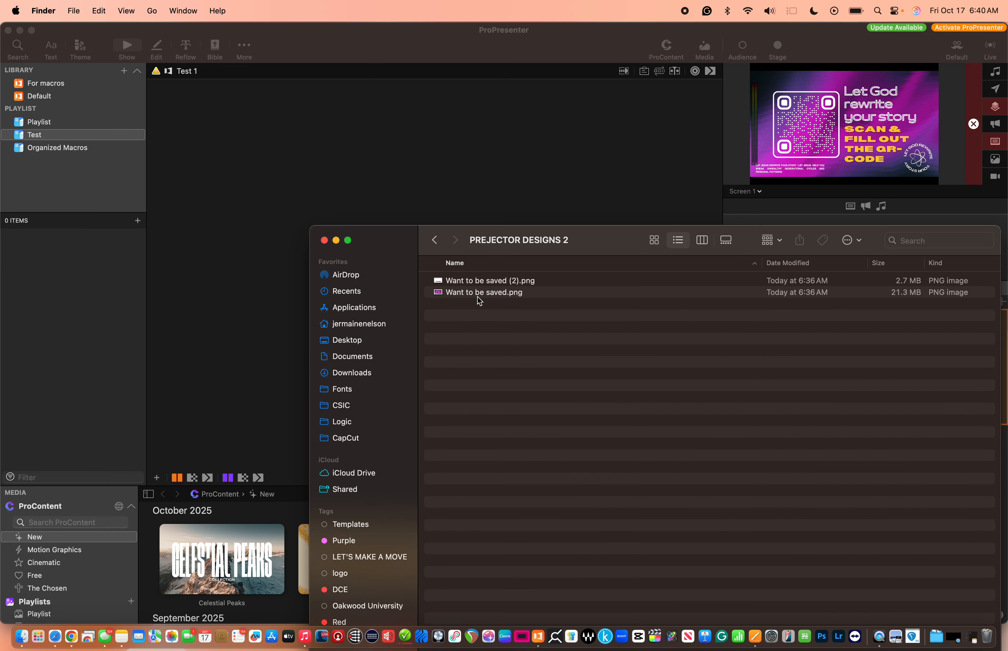
Preview Want to be saved.png and Want to be saved (2).png, then move the Finder window out of the way.
{"action": "left_click", "coordinate": [477, 297]}
{"action": "key", "text": "space"}
{"action": "key", "text": "Up"}
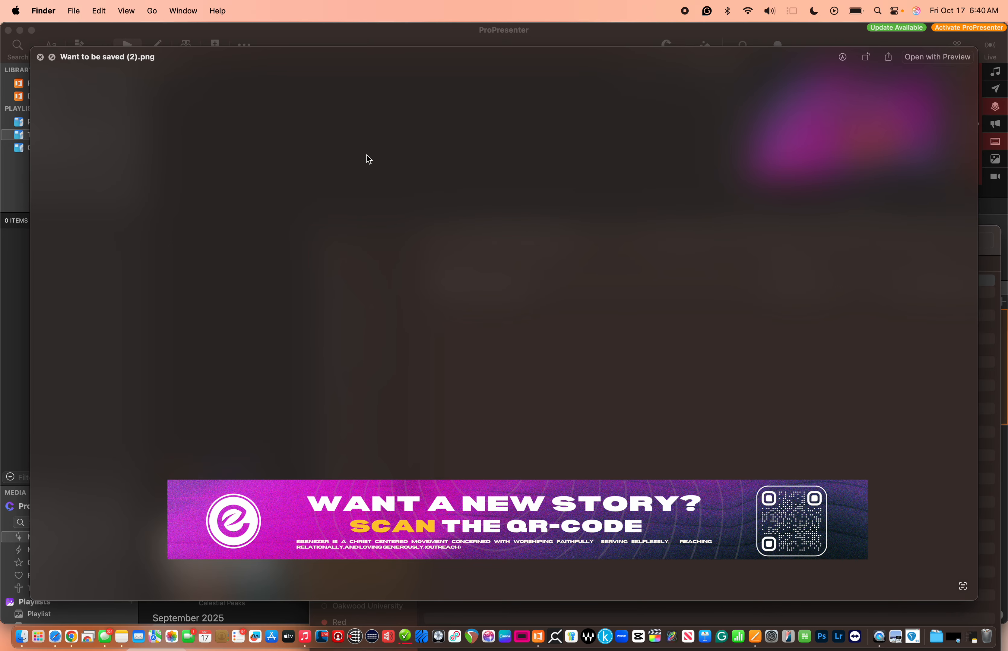
{"action": "key", "text": "space"}
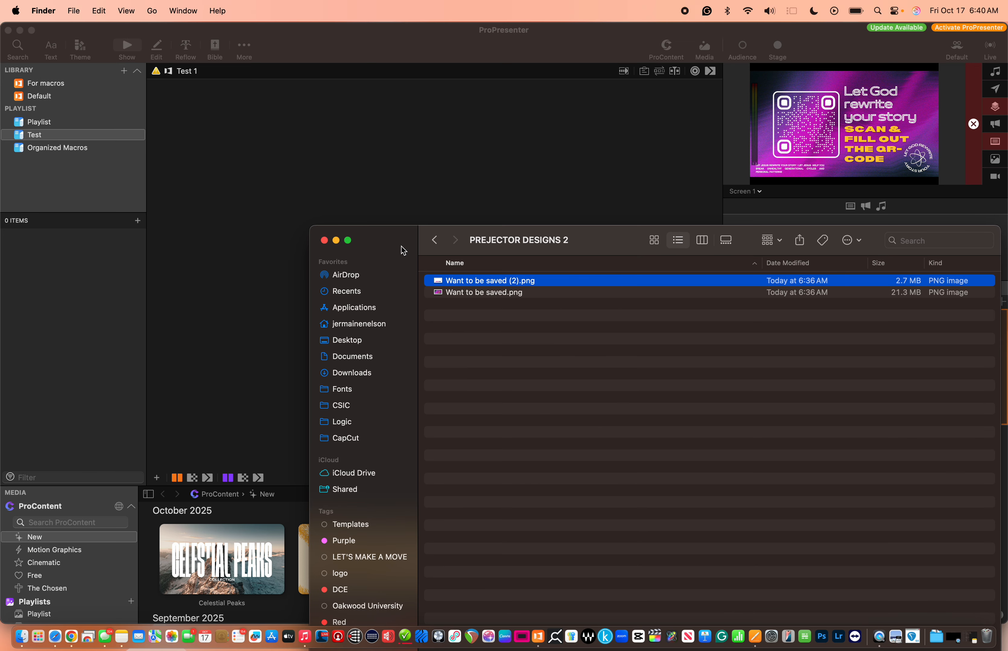
{"action": "left_click_drag", "start_coordinate": [400, 250], "coordinate": [504, 357]}
Switch to ProPresenter, duplicate the Test playlist and rename the copy as 10/17/25.
{"action": "left_click", "coordinate": [90, 170]}
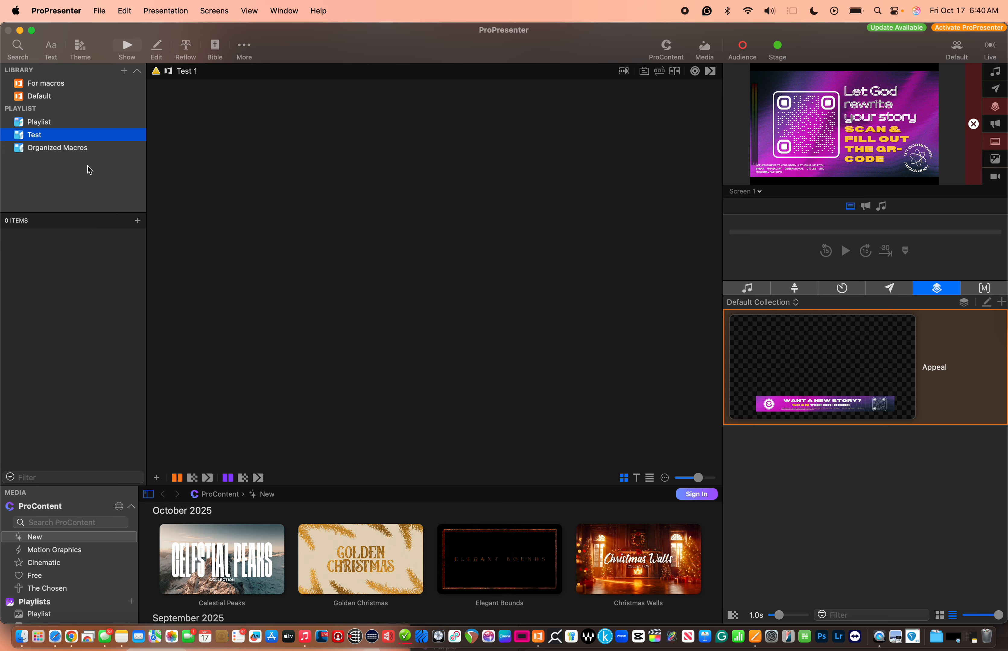
{"action": "left_click", "coordinate": [100, 11]}
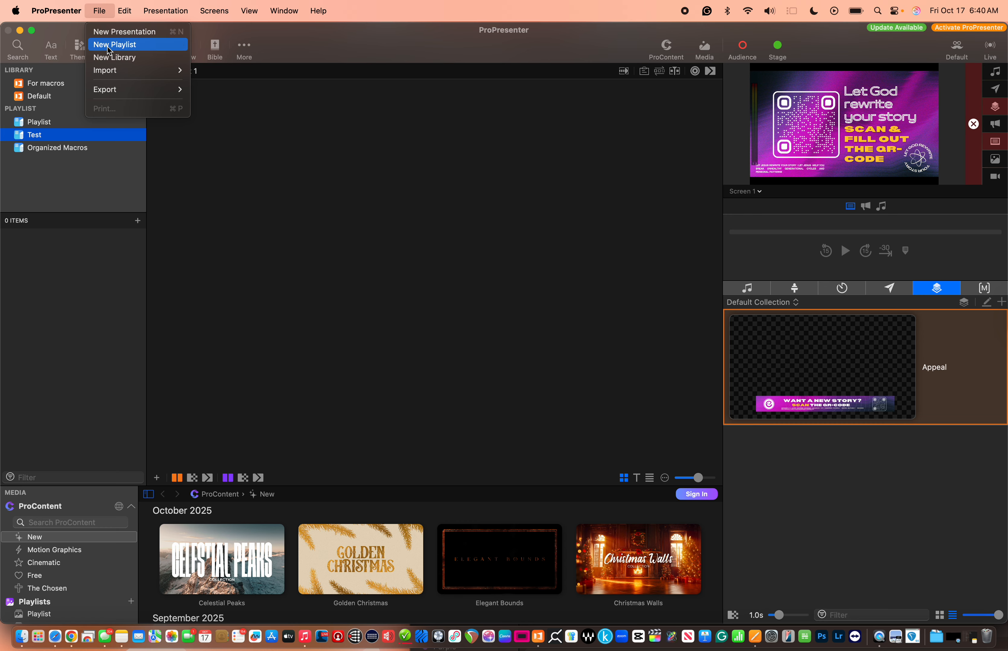
{"action": "left_click", "coordinate": [66, 194]}
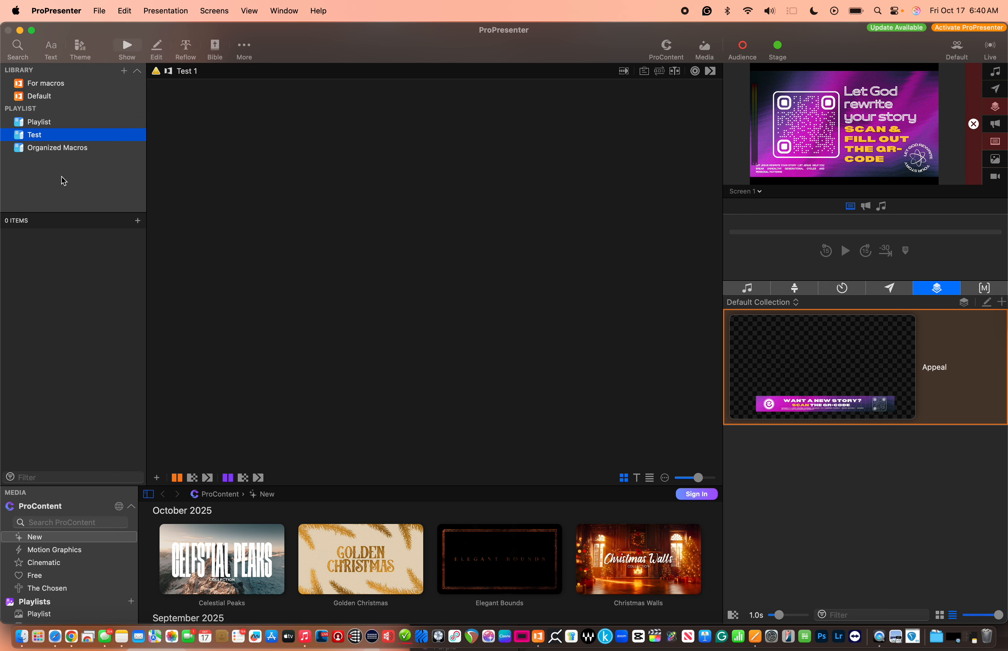
{"action": "right_click", "coordinate": [45, 142]}
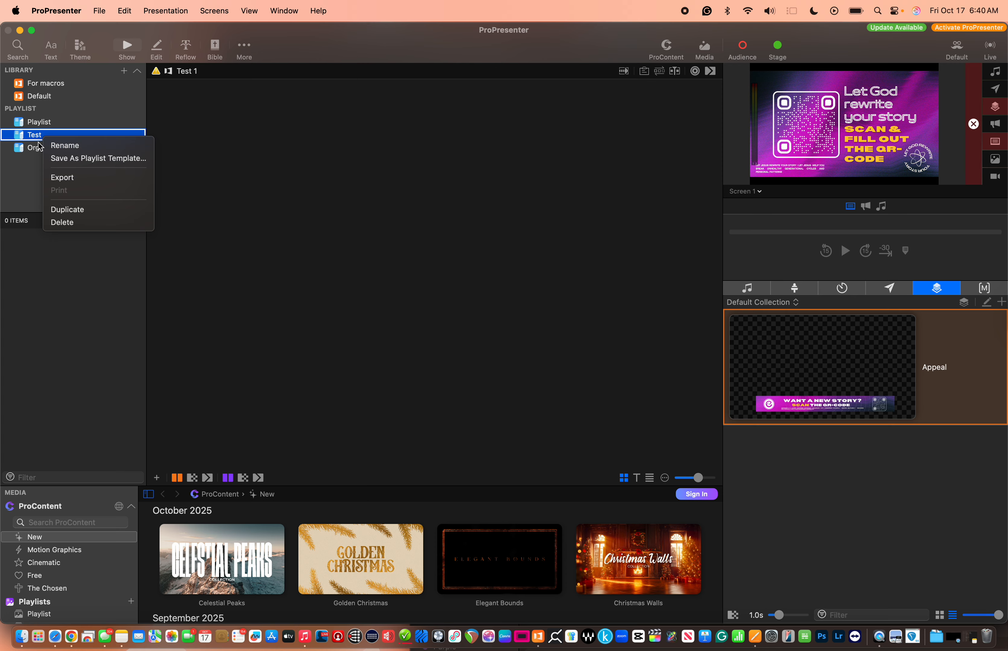
{"action": "left_click", "coordinate": [67, 208]}
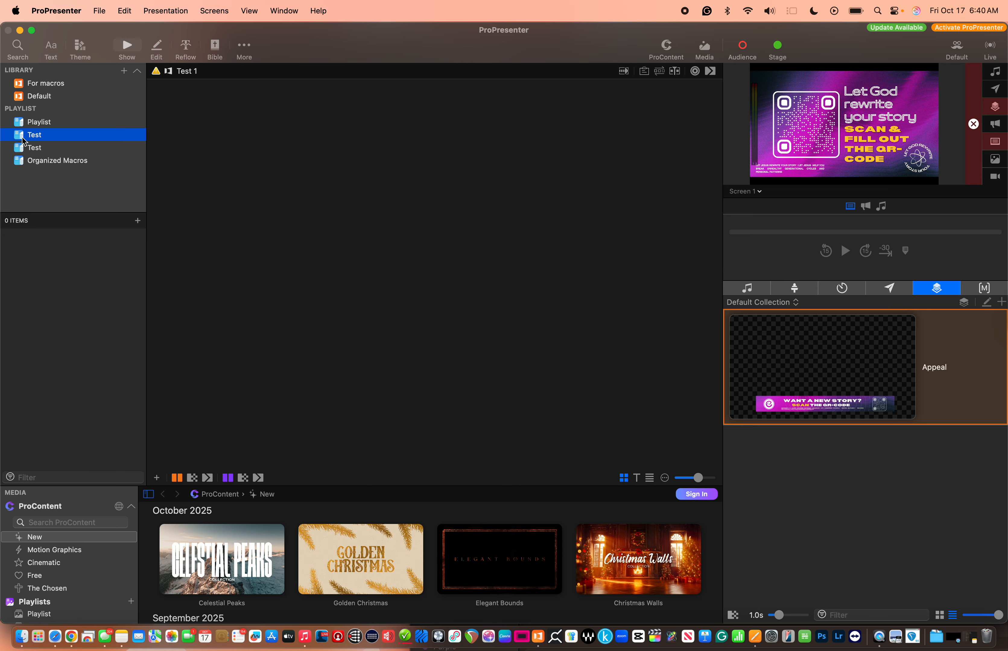
{"action": "right_click", "coordinate": [41, 141]}
{"action": "left_click", "coordinate": [55, 143]}
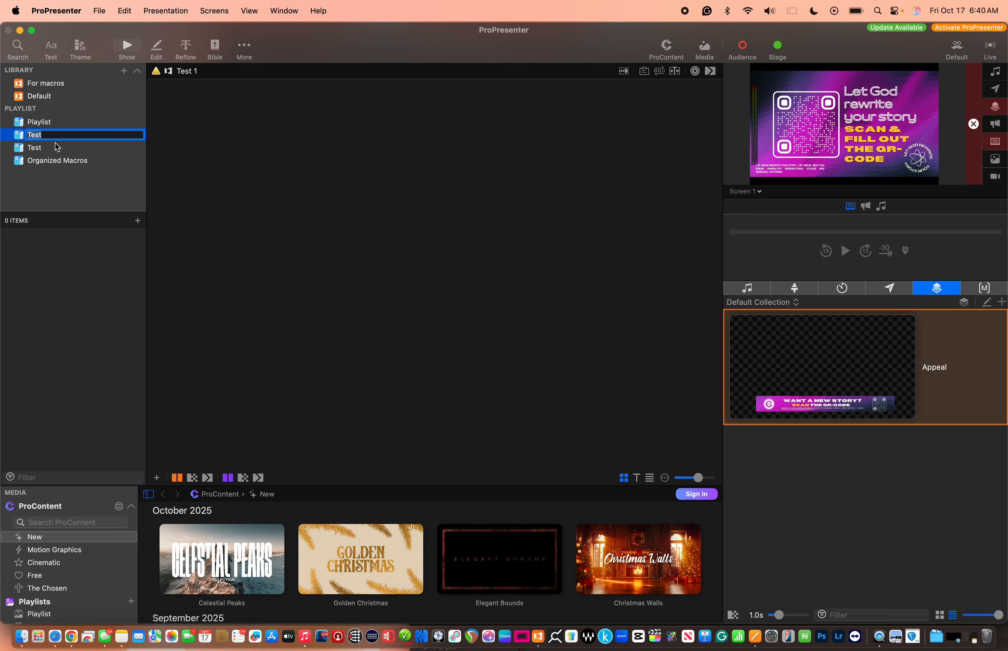
{"action": "type", "text": "10/17/25"}
{"action": "key", "text": "Return"}
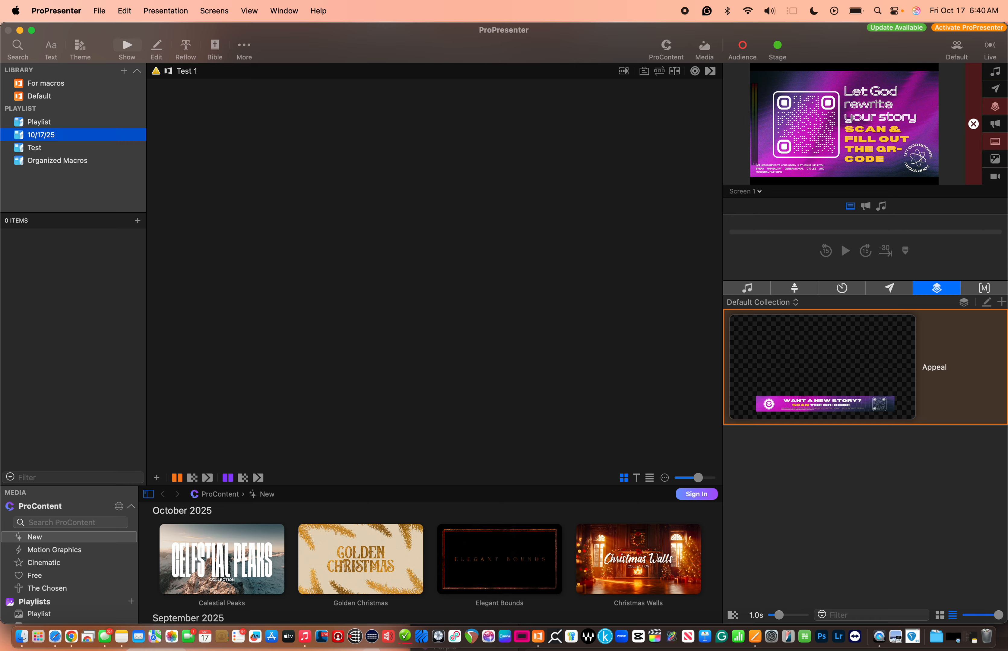
Create a 1920 x 1080 presentation named Sermon Appeal Slide in the Default library and the 10/17/25 playlist.
{"action": "left_click", "coordinate": [99, 10]}
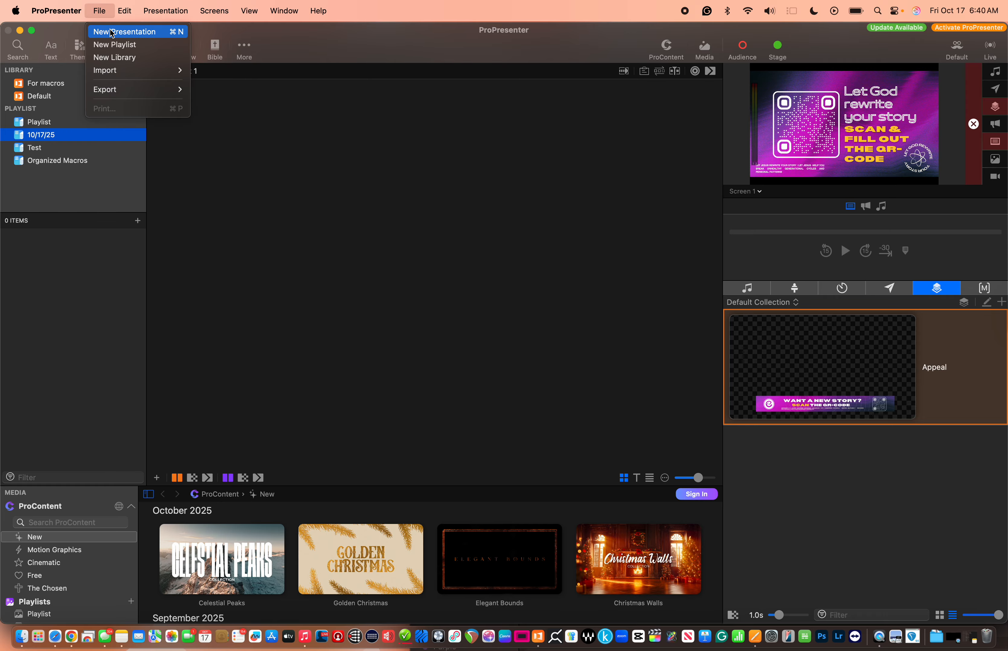
{"action": "left_click", "coordinate": [127, 29]}
{"action": "left_click", "coordinate": [464, 357]}
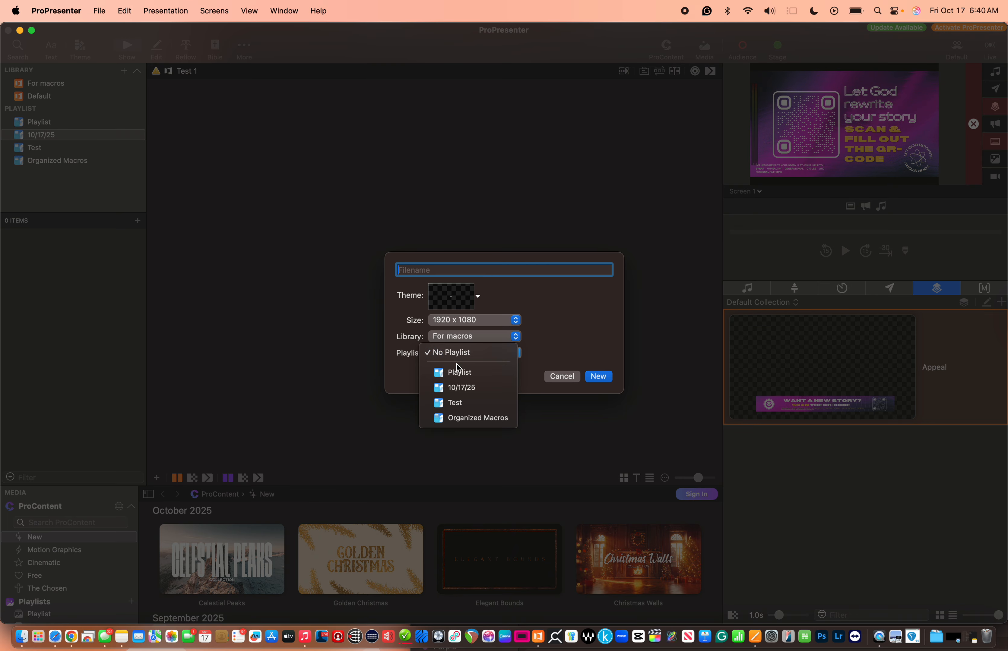
{"action": "left_click", "coordinate": [457, 384]}
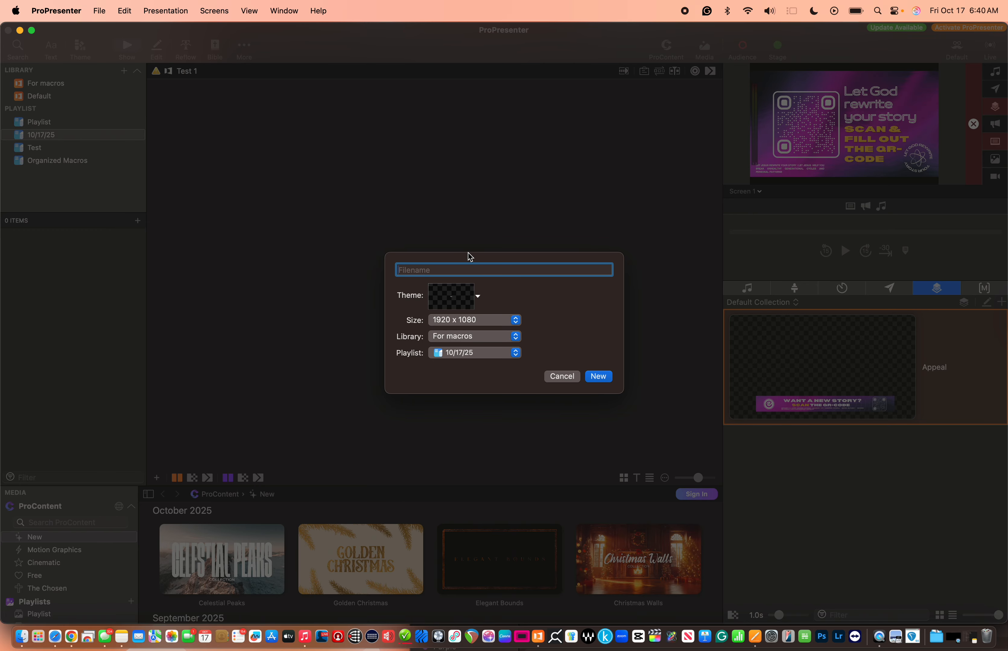
{"action": "type", "text": "Sermon Appeal Slide"}
{"action": "left_click", "coordinate": [464, 345]}
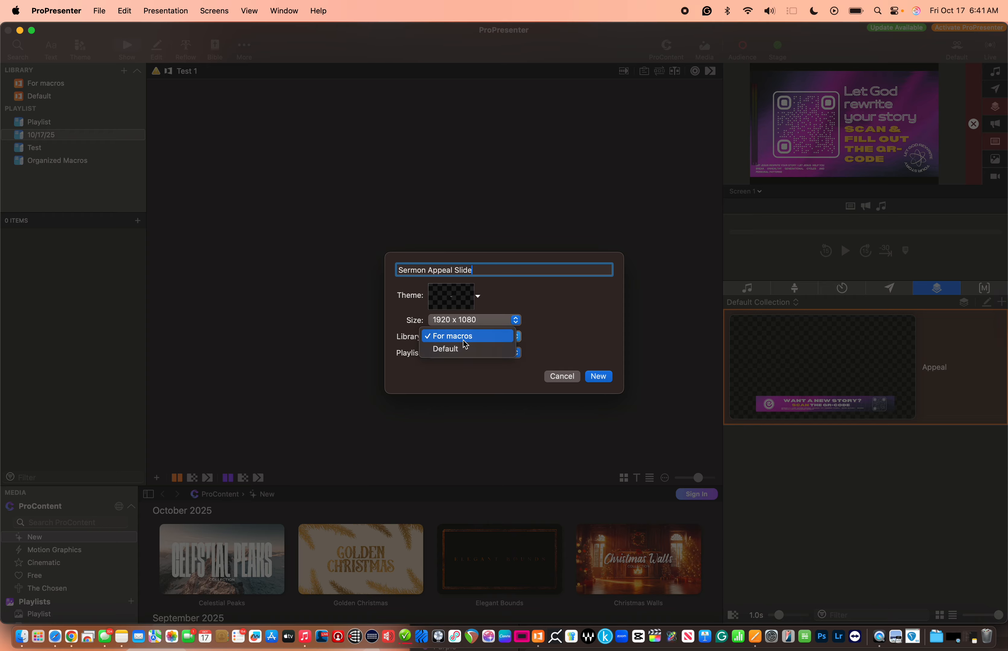
{"action": "left_click", "coordinate": [464, 347]}
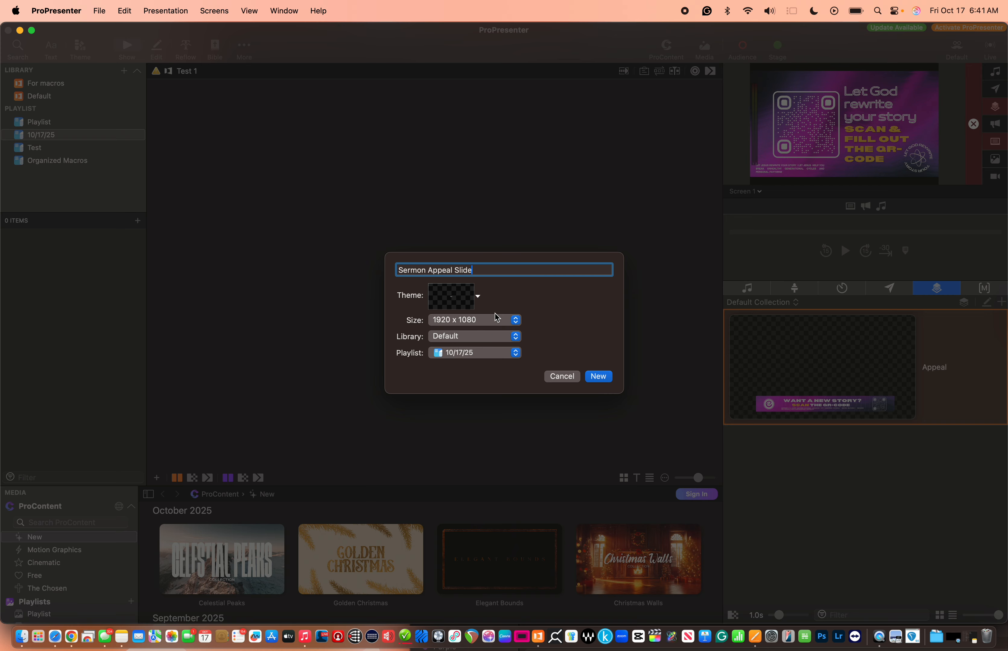
{"action": "left_click", "coordinate": [512, 342]}
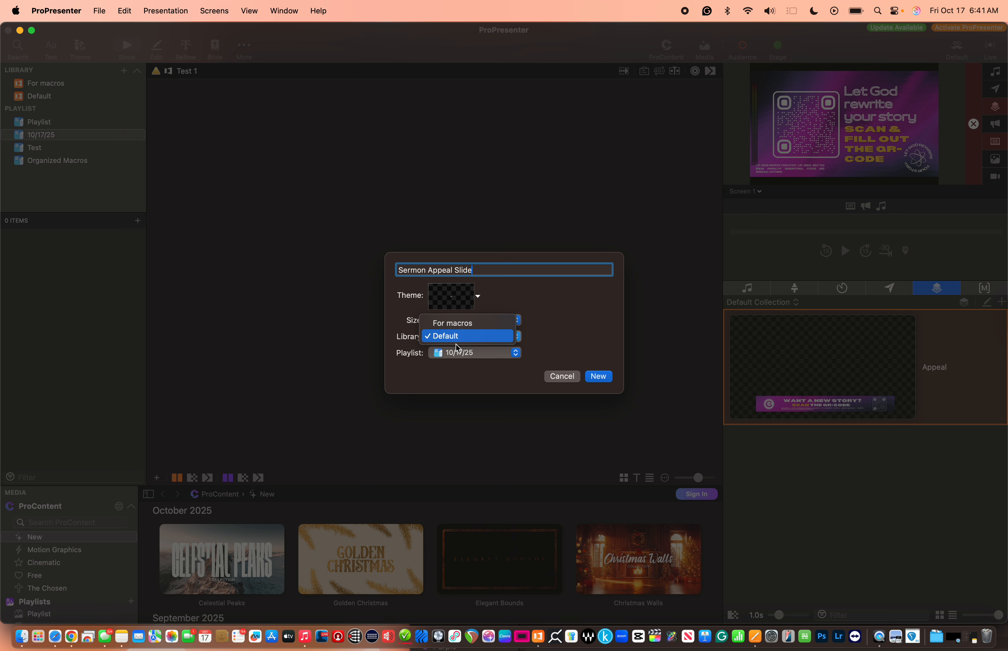
{"action": "left_click", "coordinate": [523, 298]}
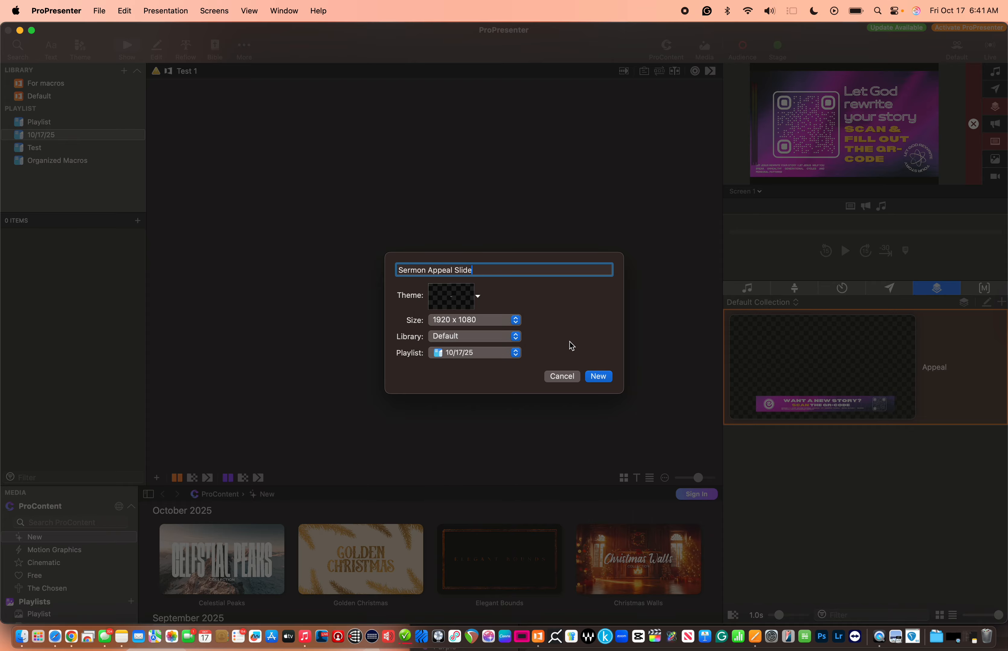
{"action": "left_click", "coordinate": [598, 377]}
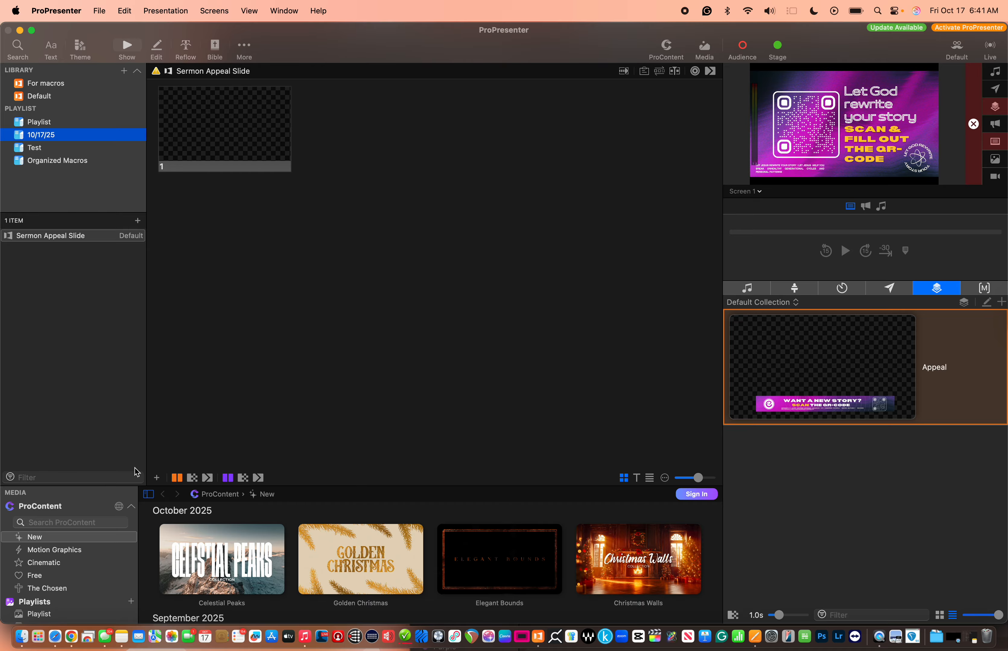
Place Want to be saved.png from Finder on the blank slide, importing it as a new version of the existing file.
{"action": "left_click", "coordinate": [22, 638]}
{"action": "left_click", "coordinate": [586, 407]}
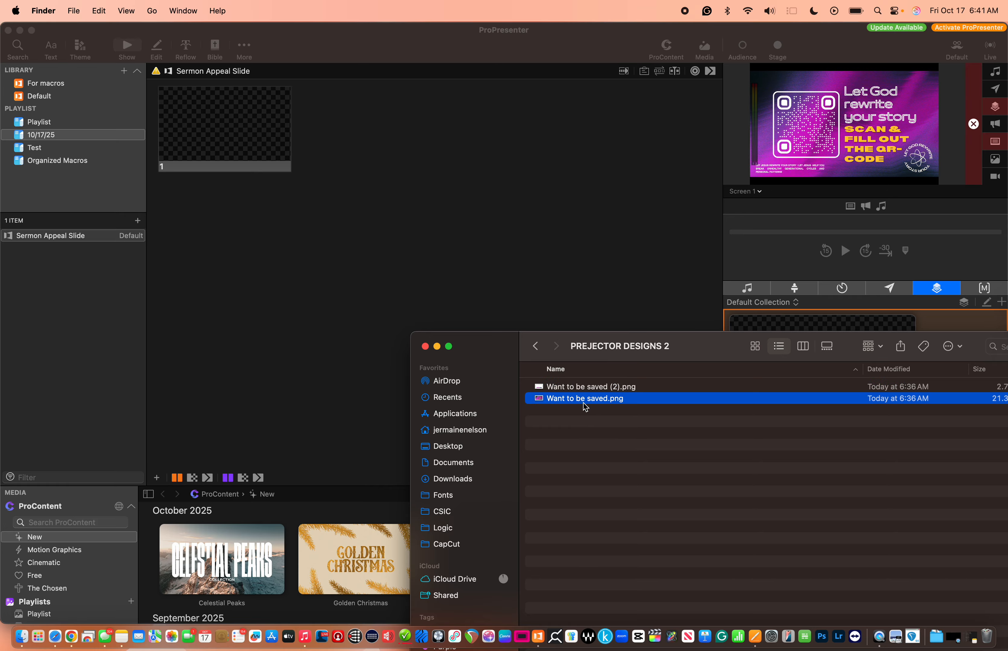
{"action": "key", "text": "space"}
{"action": "key", "text": "space"}
{"action": "left_click_drag", "start_coordinate": [583, 399], "coordinate": [243, 153]}
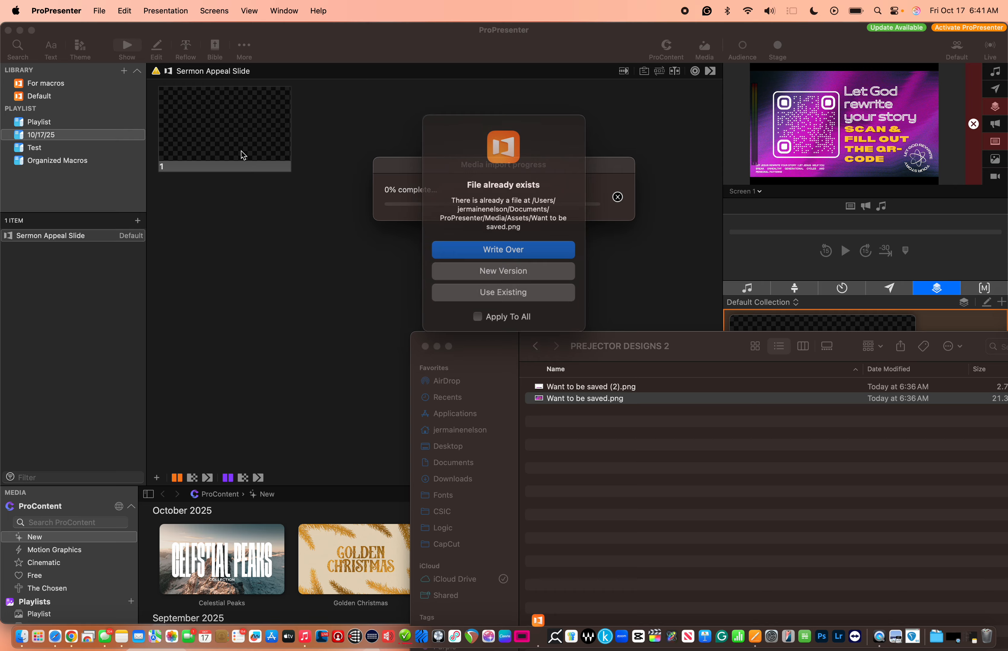
{"action": "left_click", "coordinate": [525, 273]}
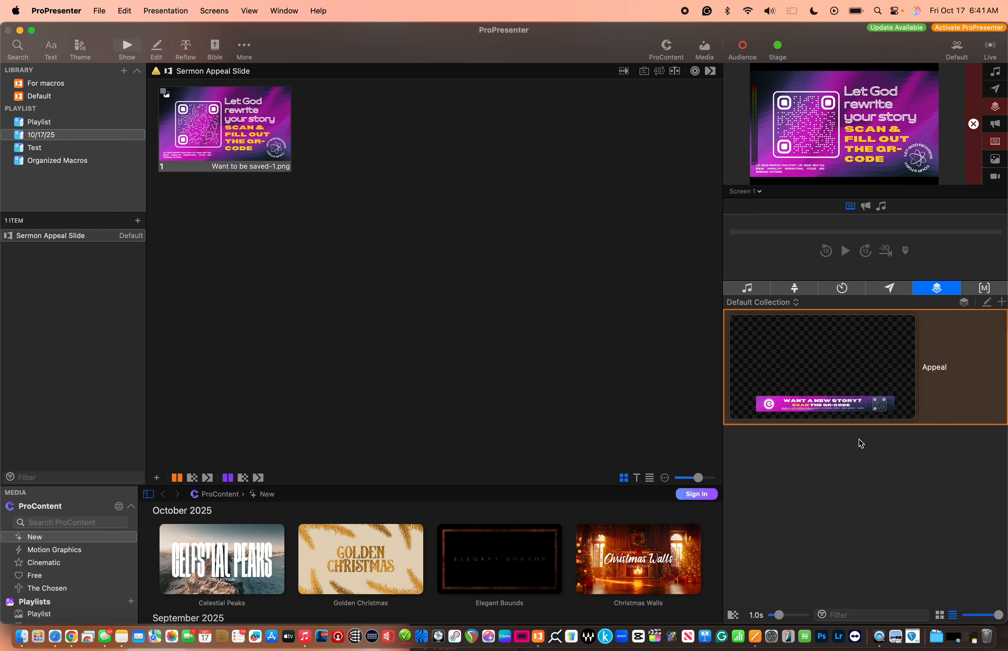
Delete the Appeal prop from the default prop collection.
{"action": "right_click", "coordinate": [864, 406]}
{"action": "left_click", "coordinate": [884, 559]}
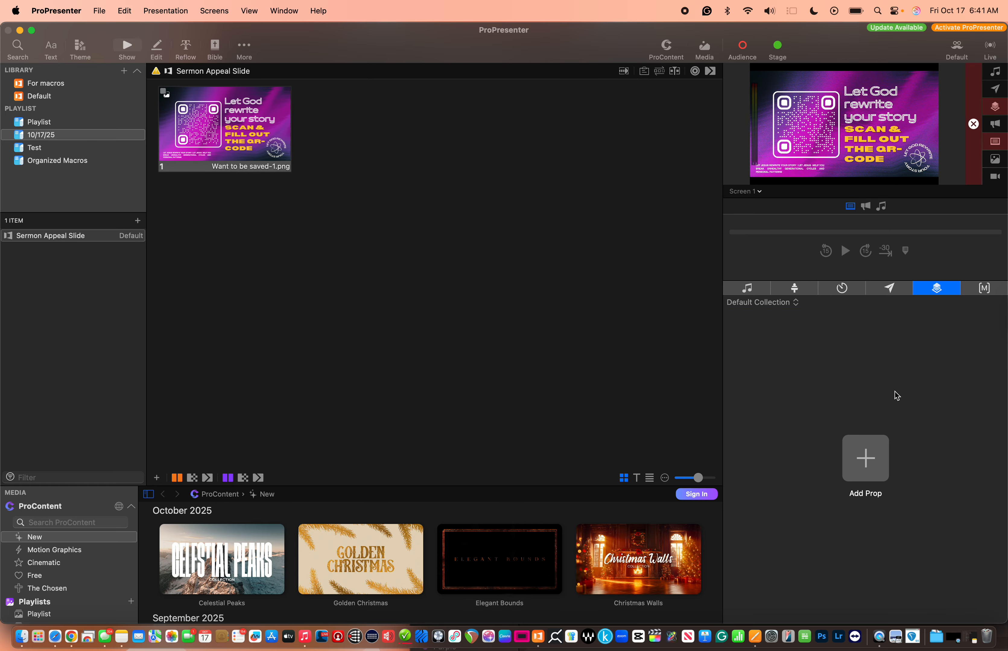
Look through the audio, stage, timer, message, prop and macro controls in turn.
{"action": "left_click", "coordinate": [750, 291]}
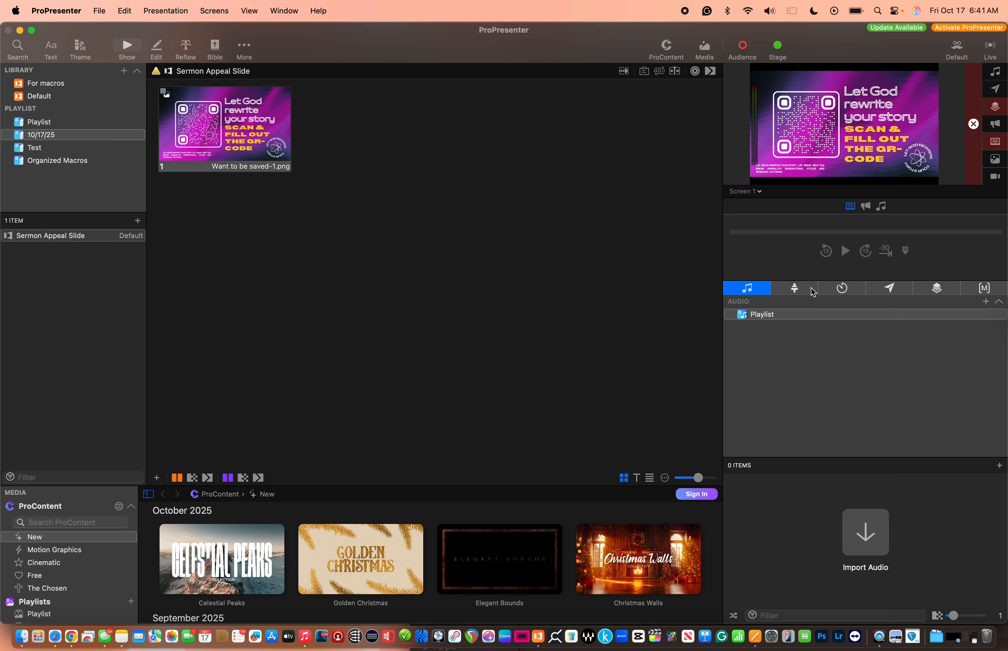
{"action": "left_click", "coordinate": [811, 291]}
{"action": "left_click", "coordinate": [754, 290]}
{"action": "left_click", "coordinate": [801, 290]}
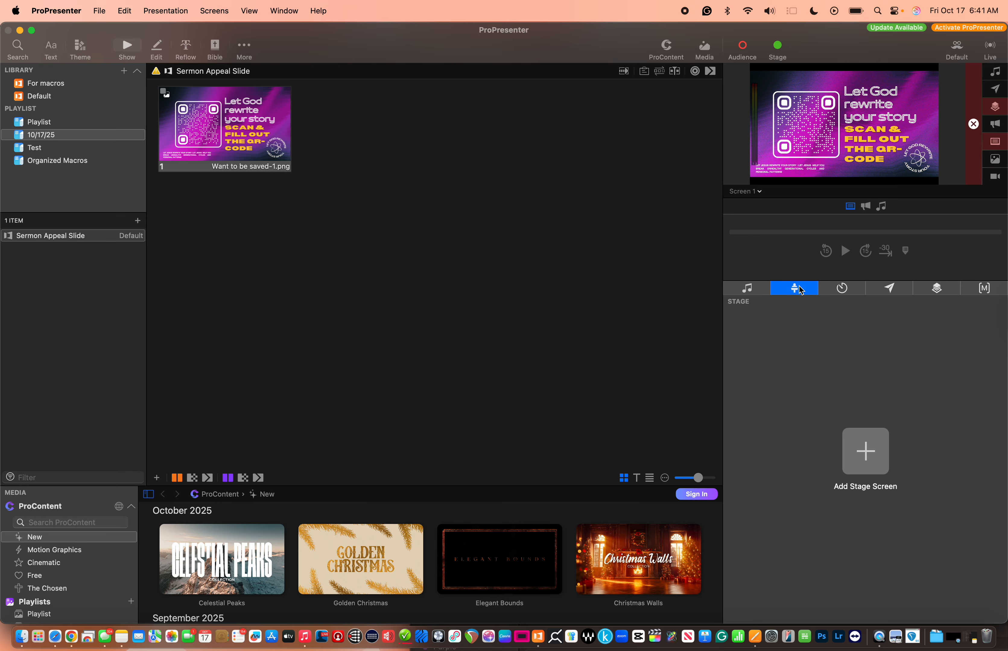
{"action": "left_click", "coordinate": [844, 290]}
{"action": "left_click", "coordinate": [888, 292]}
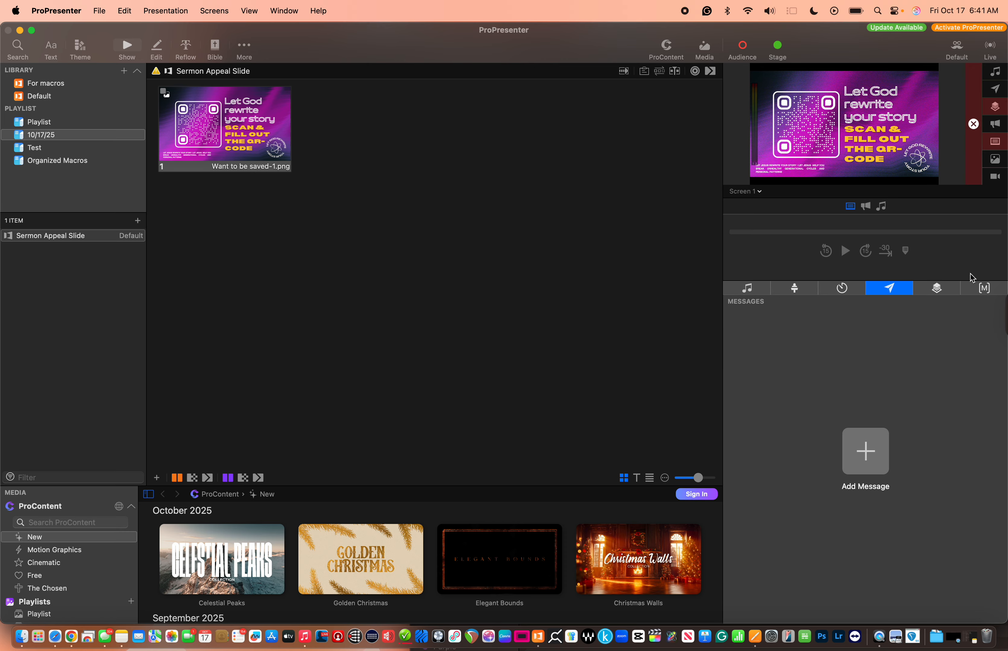
{"action": "left_click", "coordinate": [950, 293]}
{"action": "left_click", "coordinate": [984, 292]}
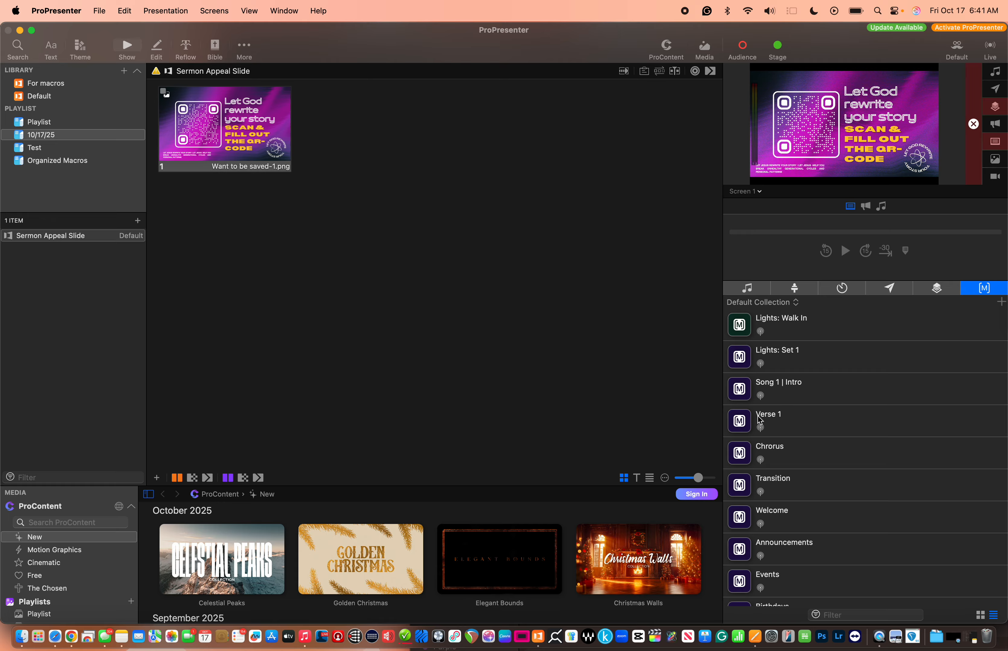
{"action": "mouse_move", "coordinate": [761, 421]}
{"action": "left_mouse_down"}
{"action": "mouse_move", "coordinate": [233, 227]}
{"action": "mouse_move", "coordinate": [237, 95]}
{"action": "mouse_move", "coordinate": [773, 420]}
{"action": "left_mouse_up"}
Add a new prop to the default prop collection and name it Sermon Appeal.
{"action": "left_click", "coordinate": [938, 288]}
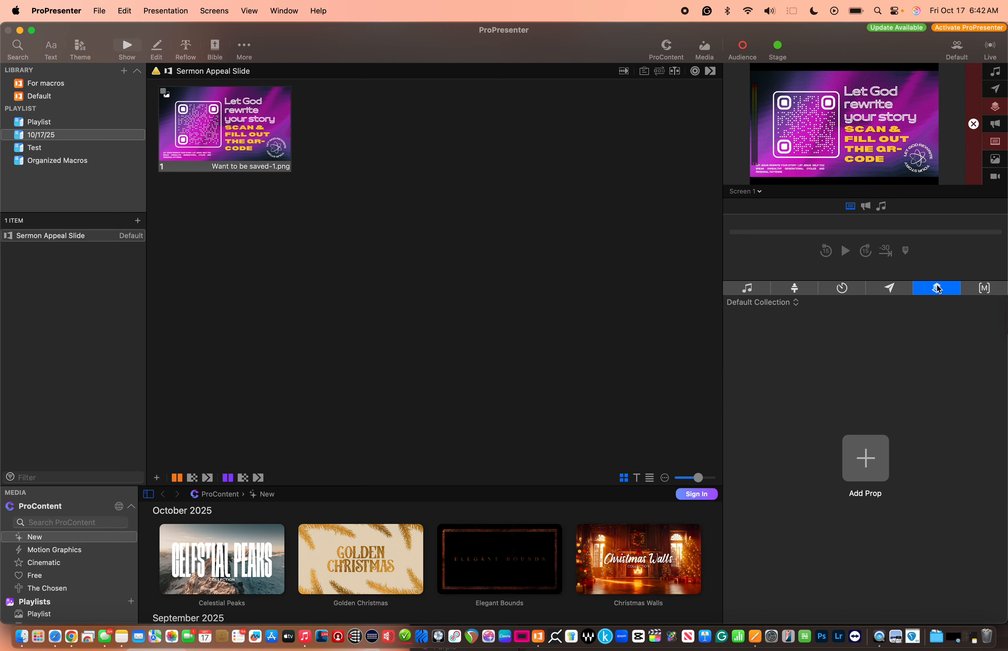
{"action": "left_click", "coordinate": [857, 466]}
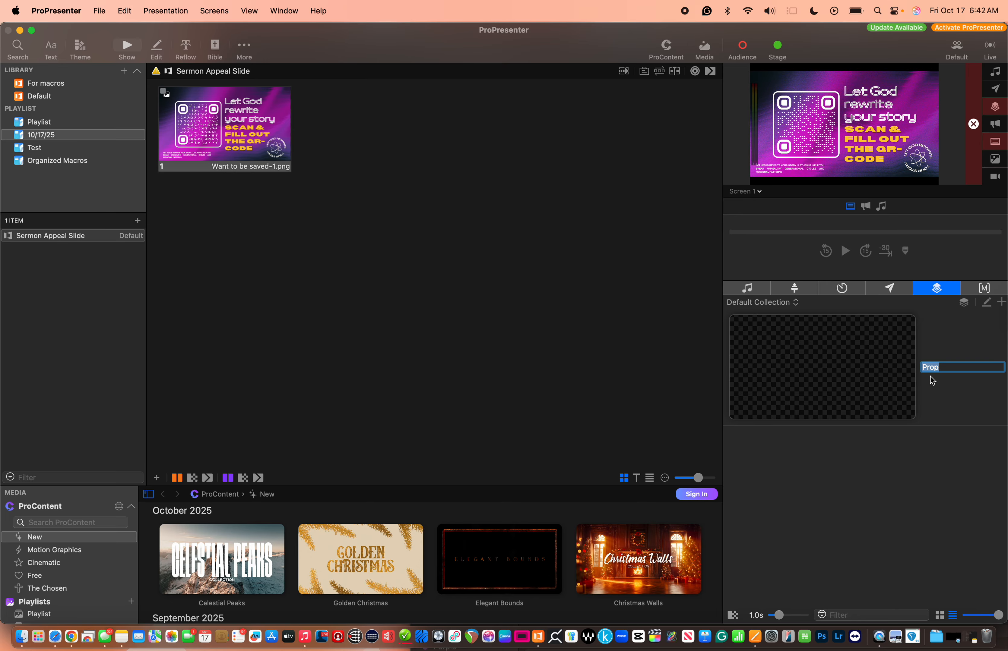
{"action": "type", "text": "Sermon Appeal"}
{"action": "key", "text": "Return"}
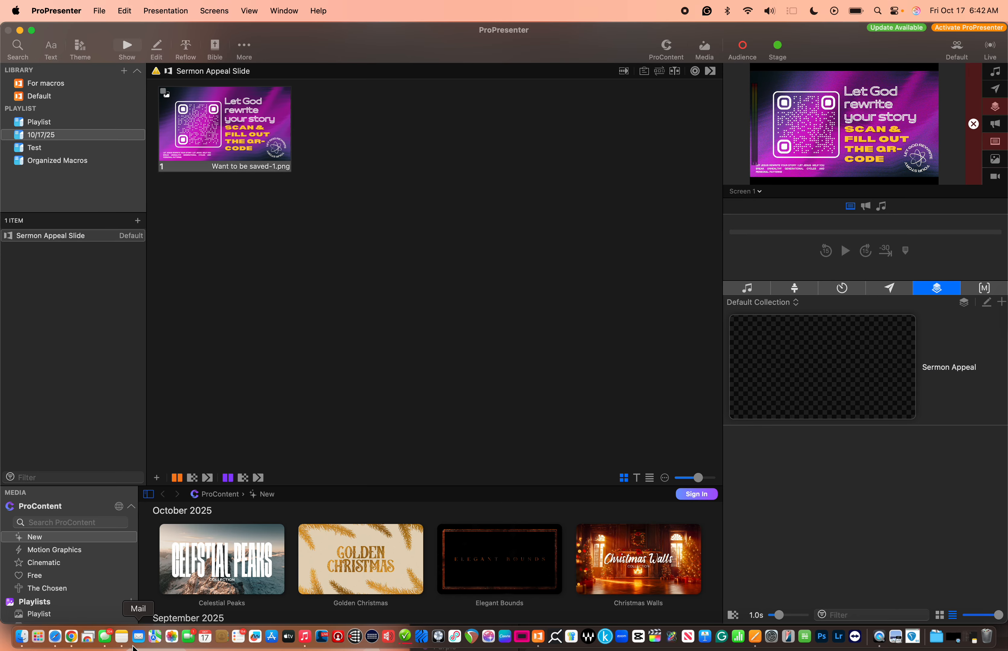
Preview Want to be saved (2).png in Finder and place it on the empty Sermon Appeal prop as its lower-third banner.
{"action": "left_click", "coordinate": [22, 640]}
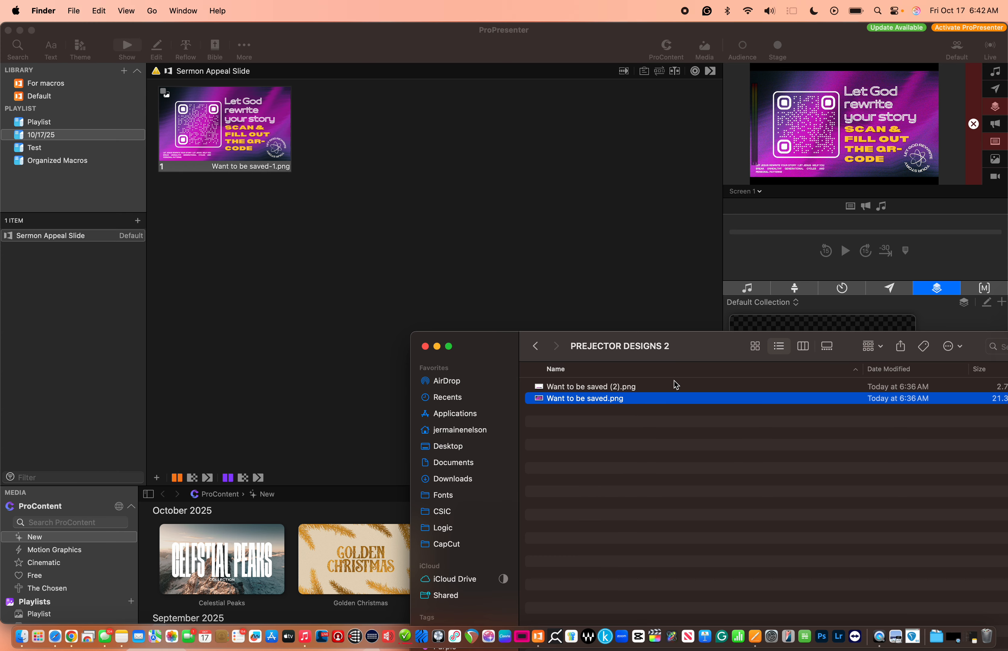
{"action": "left_click", "coordinate": [668, 387]}
{"action": "key", "text": "space"}
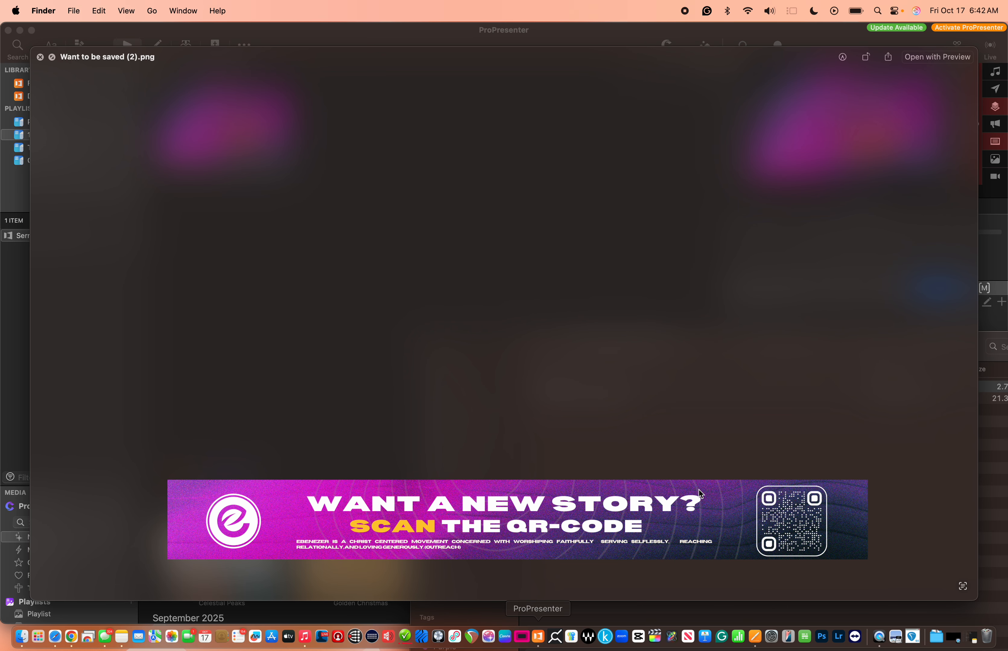
{"action": "key", "text": "space"}
{"action": "left_click", "coordinate": [508, 551]}
{"action": "left_click_drag", "start_coordinate": [702, 354], "coordinate": [676, 536]}
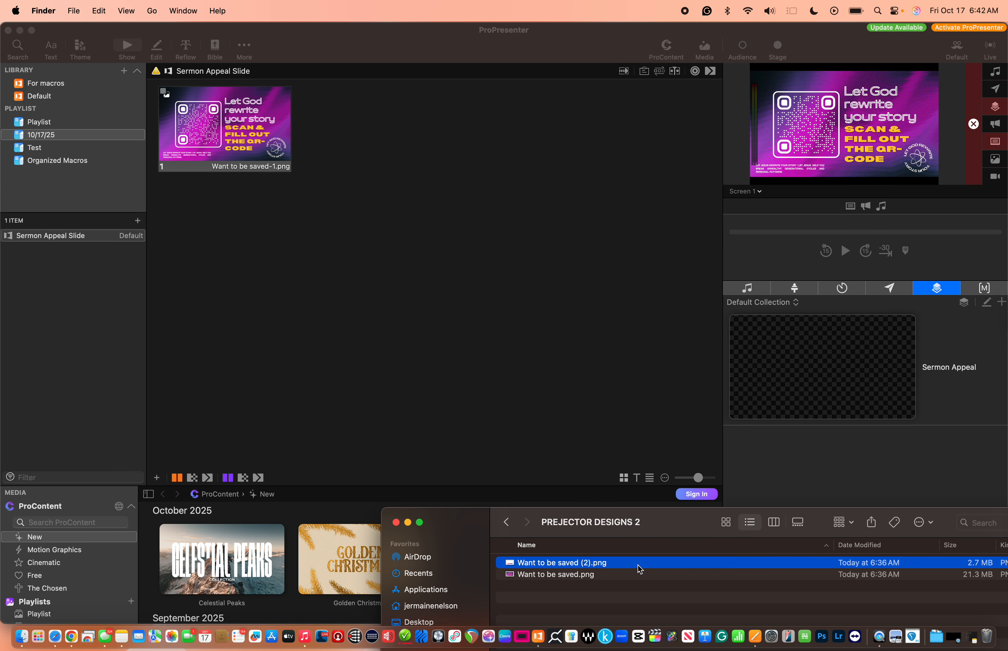
{"action": "left_click_drag", "start_coordinate": [639, 567], "coordinate": [826, 362]}
{"action": "left_click", "coordinate": [544, 261]}
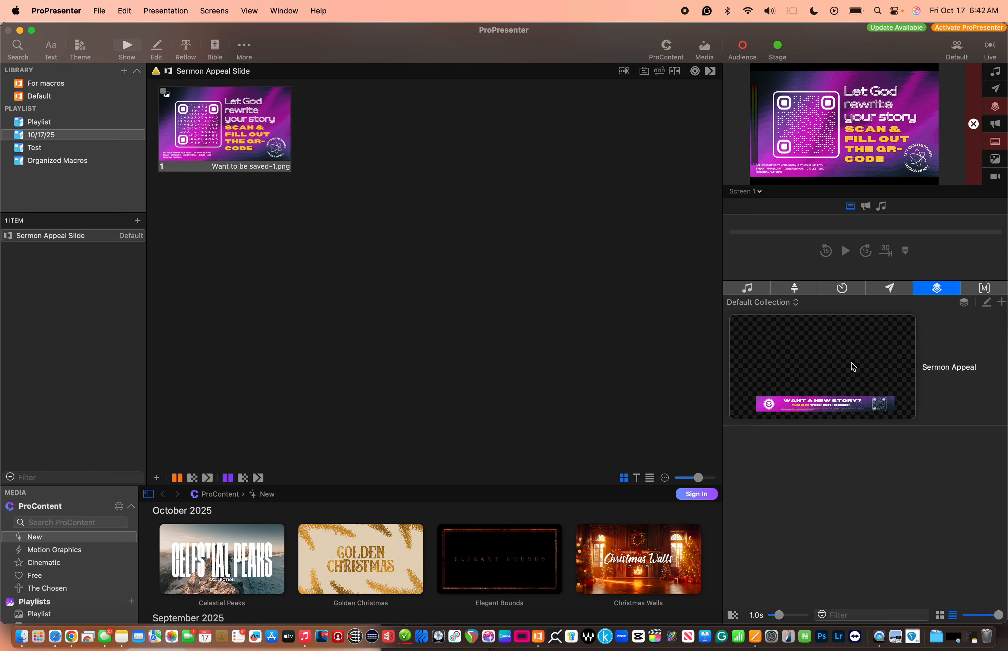
Add a Props action to the QR-code slide that triggers the Sermon Appeal prop from the default collection.
{"action": "right_click", "coordinate": [256, 137]}
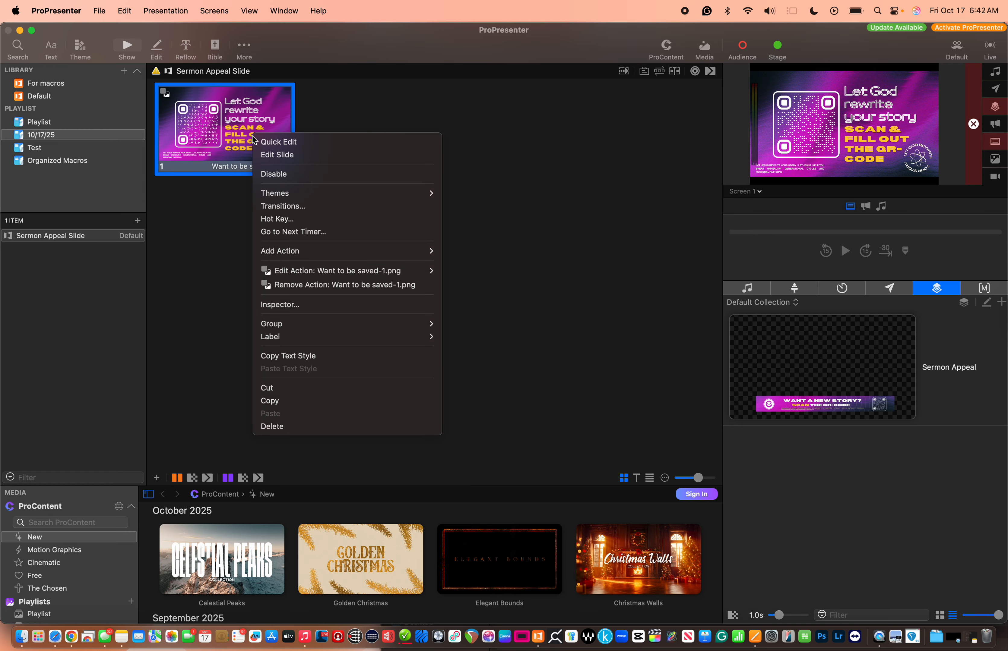
{"action": "mouse_move", "coordinate": [294, 251]}
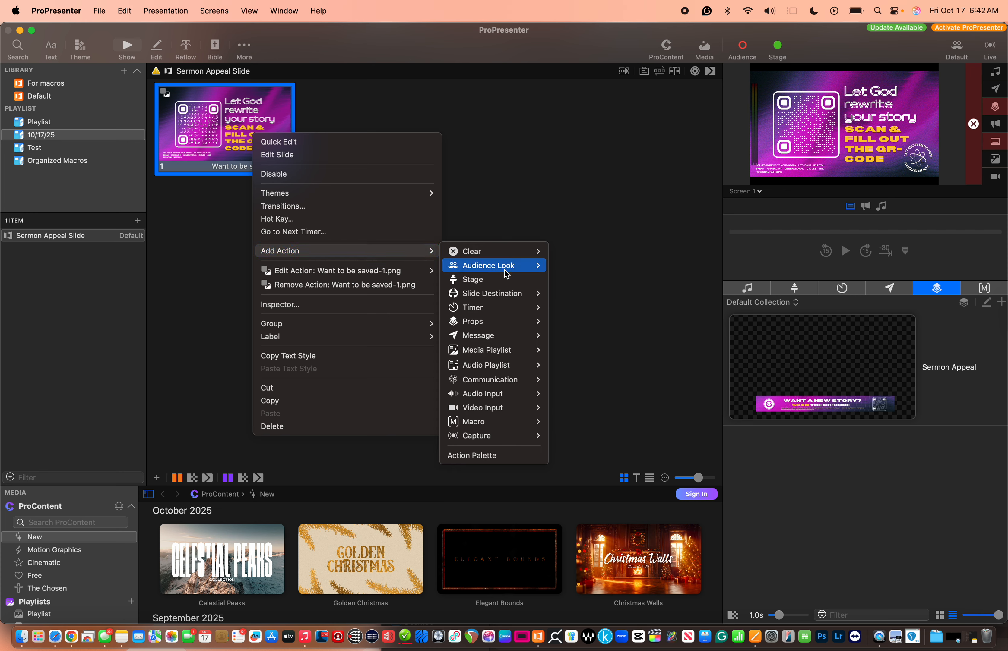
{"action": "mouse_move", "coordinate": [485, 322]}
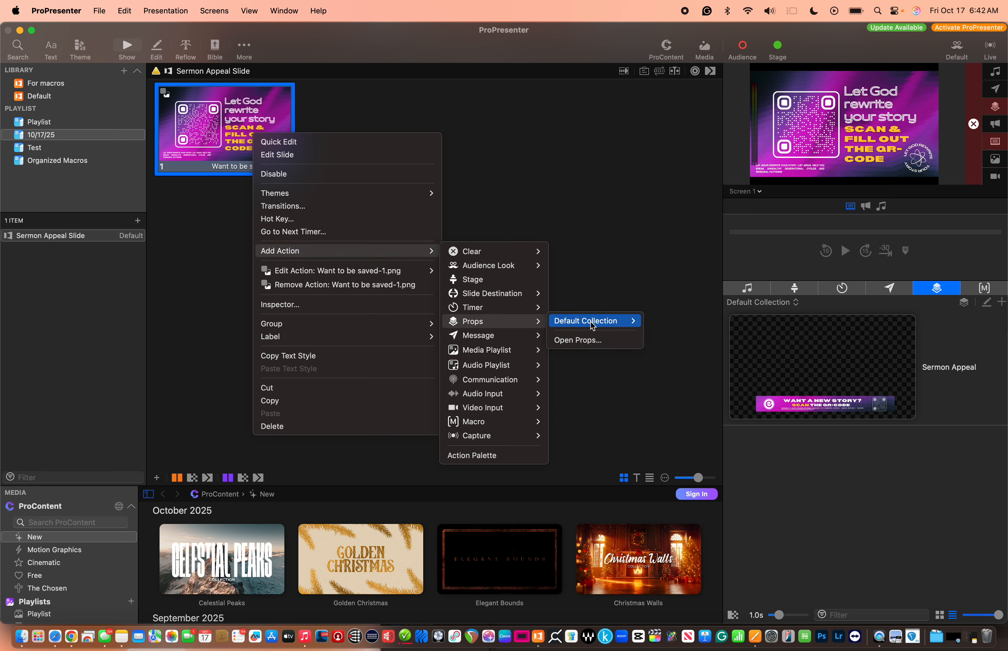
{"action": "mouse_move", "coordinate": [593, 324]}
{"action": "mouse_move", "coordinate": [694, 326]}
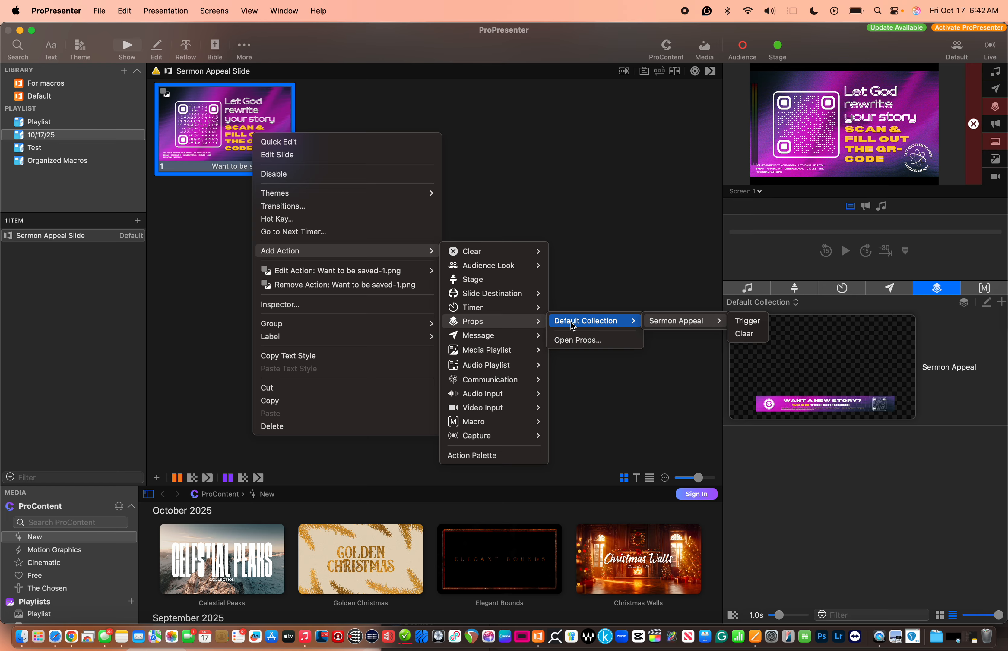
{"action": "left_click", "coordinate": [746, 327]}
{"action": "left_click_drag", "start_coordinate": [825, 381], "coordinate": [254, 144]}
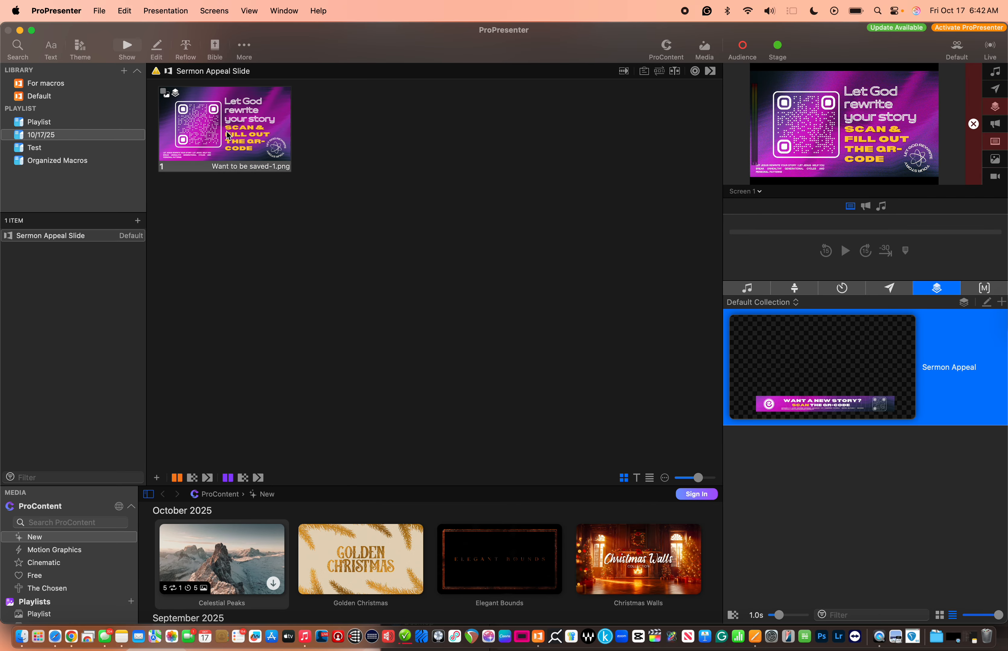
Add a Clear action to the QR-code slide and send the slide live.
{"action": "right_click", "coordinate": [227, 136]}
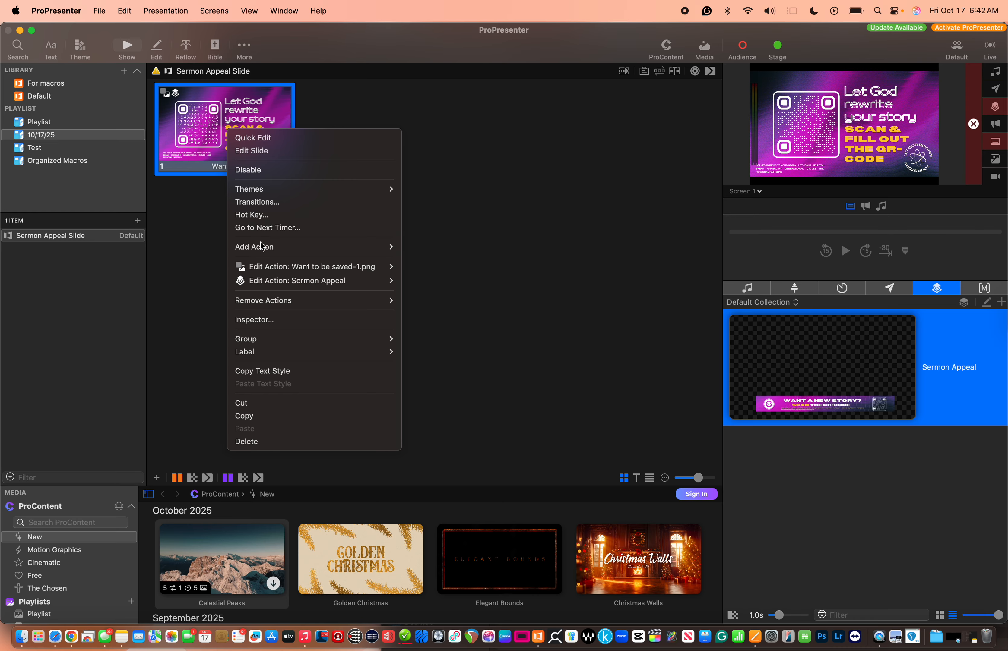
{"action": "mouse_move", "coordinate": [260, 250]}
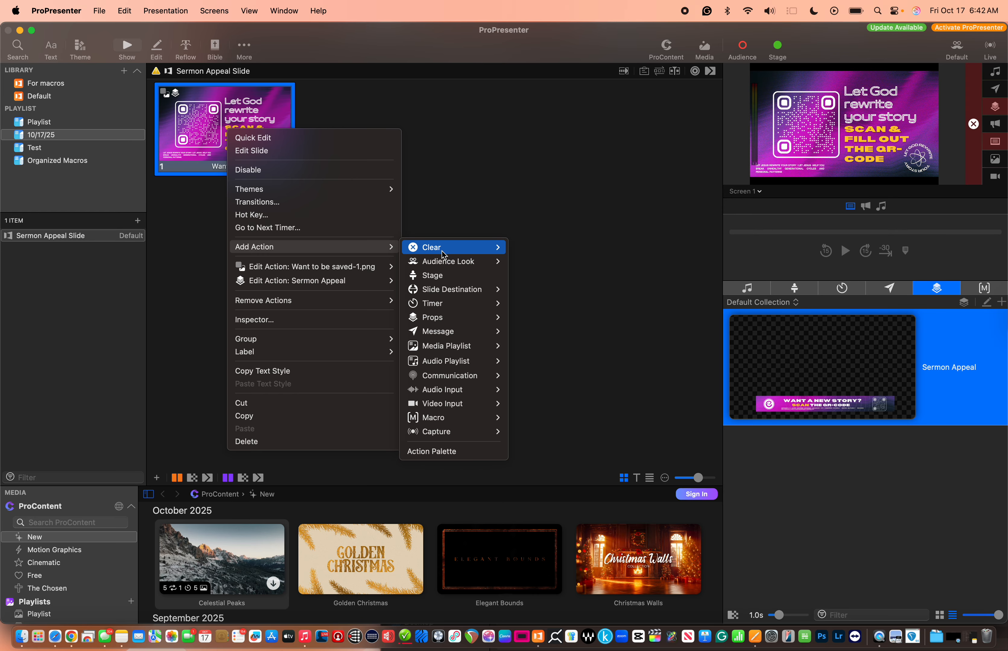
{"action": "mouse_move", "coordinate": [442, 250]}
{"action": "left_click", "coordinate": [549, 297]}
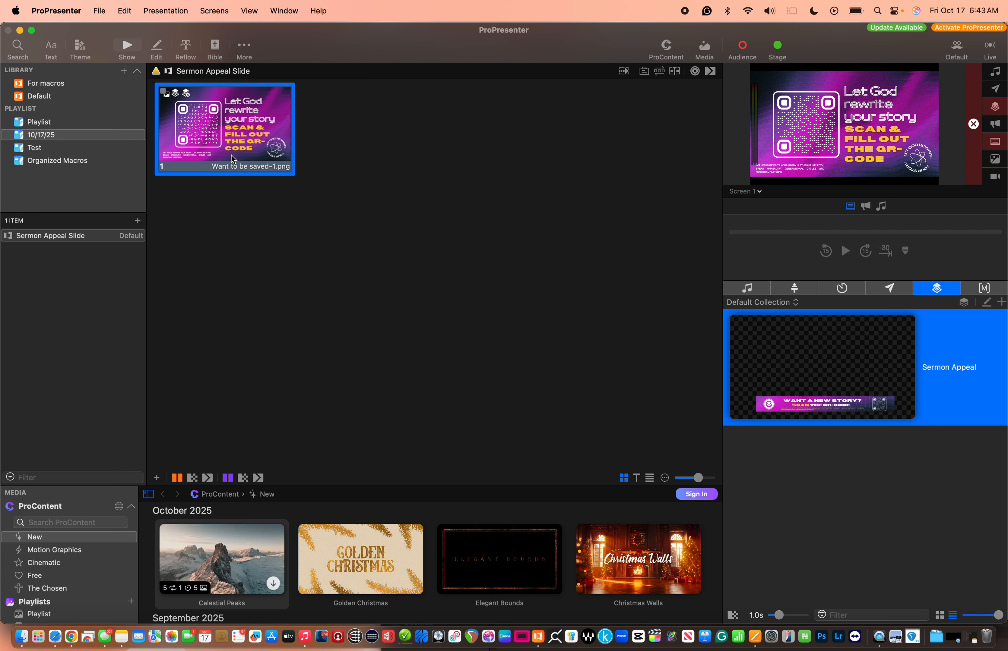
{"action": "left_click", "coordinate": [250, 151]}
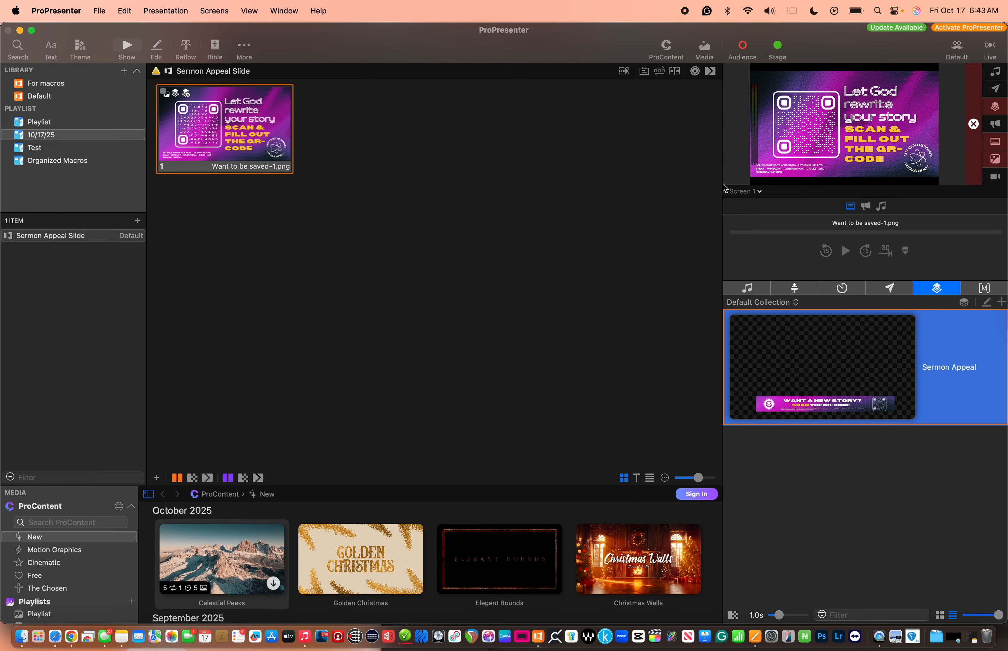
Enlarge the output preview area and examine the list of audience screens available for it.
{"action": "left_click_drag", "start_coordinate": [725, 188], "coordinate": [513, 244]}
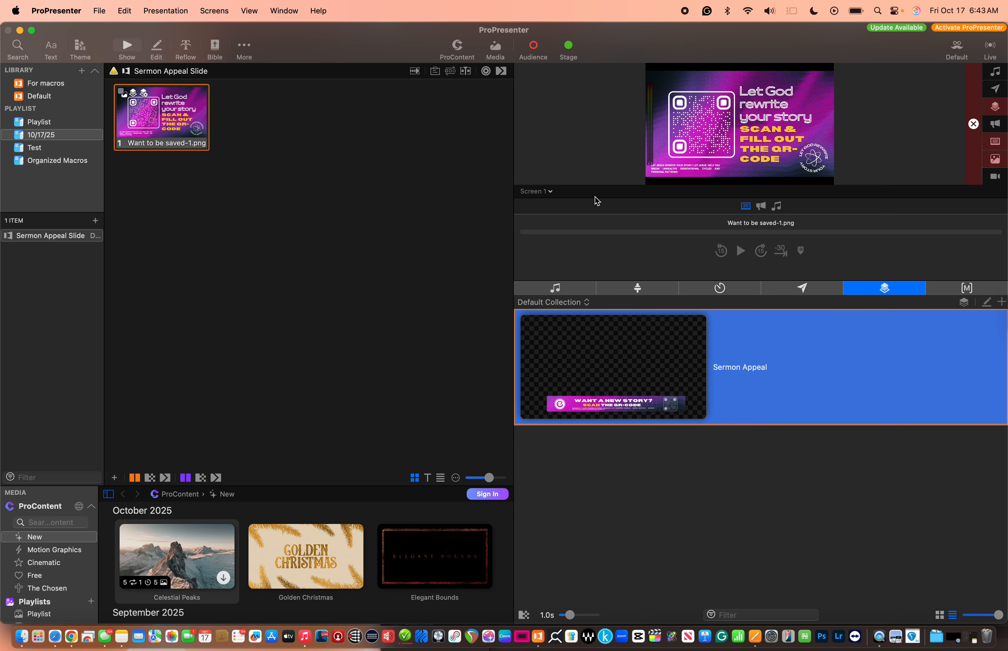
{"action": "left_click_drag", "start_coordinate": [592, 186], "coordinate": [623, 522]}
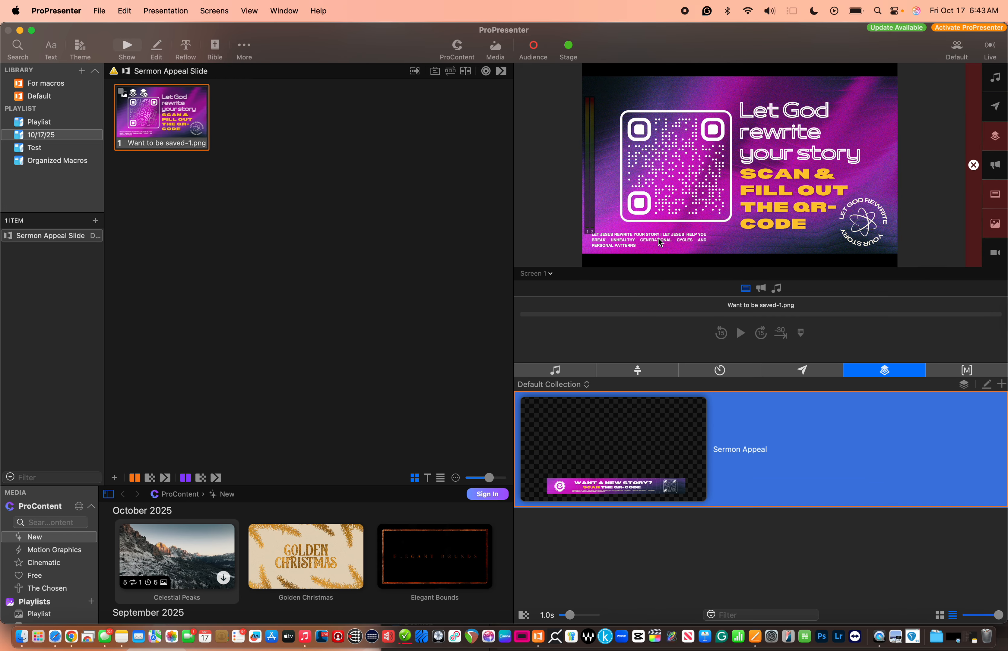
{"action": "left_click", "coordinate": [545, 273]}
{"action": "left_click", "coordinate": [665, 301]}
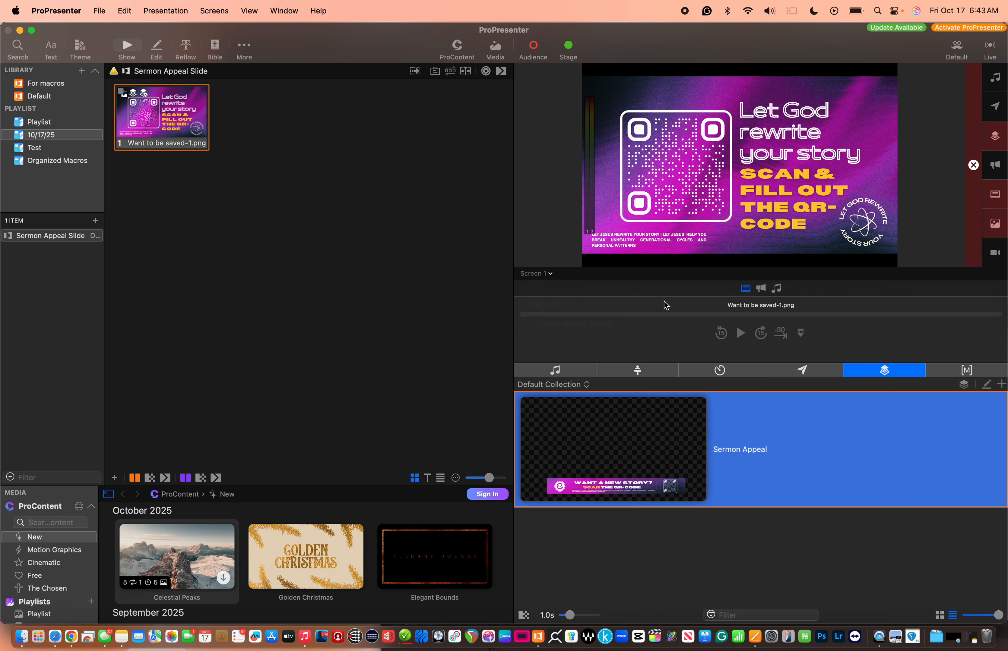
{"action": "left_click", "coordinate": [540, 273]}
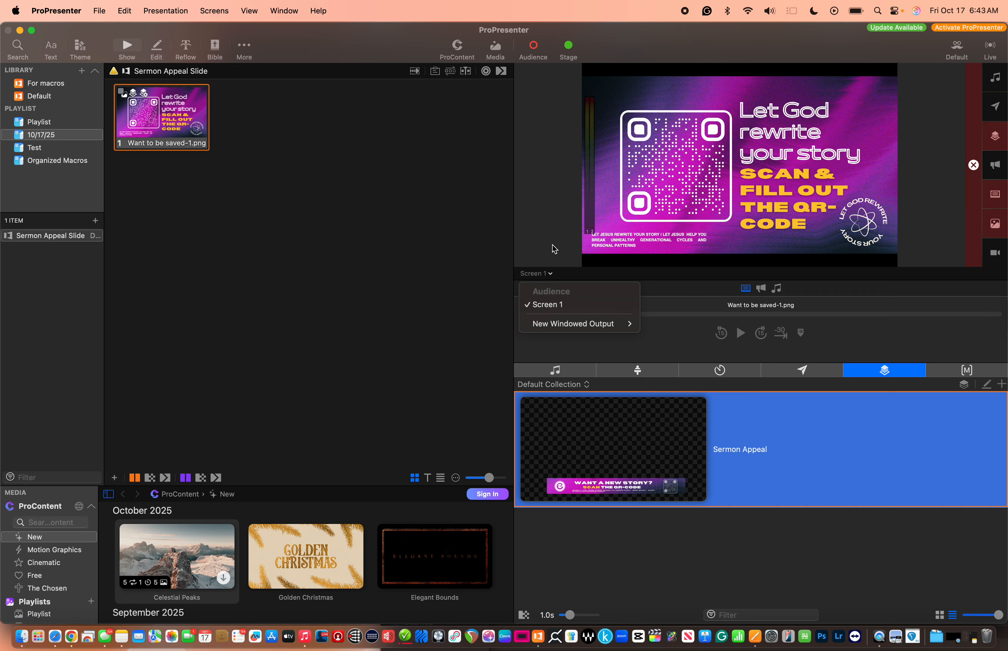
{"action": "left_click", "coordinate": [550, 275]}
{"action": "left_click", "coordinate": [550, 275]}
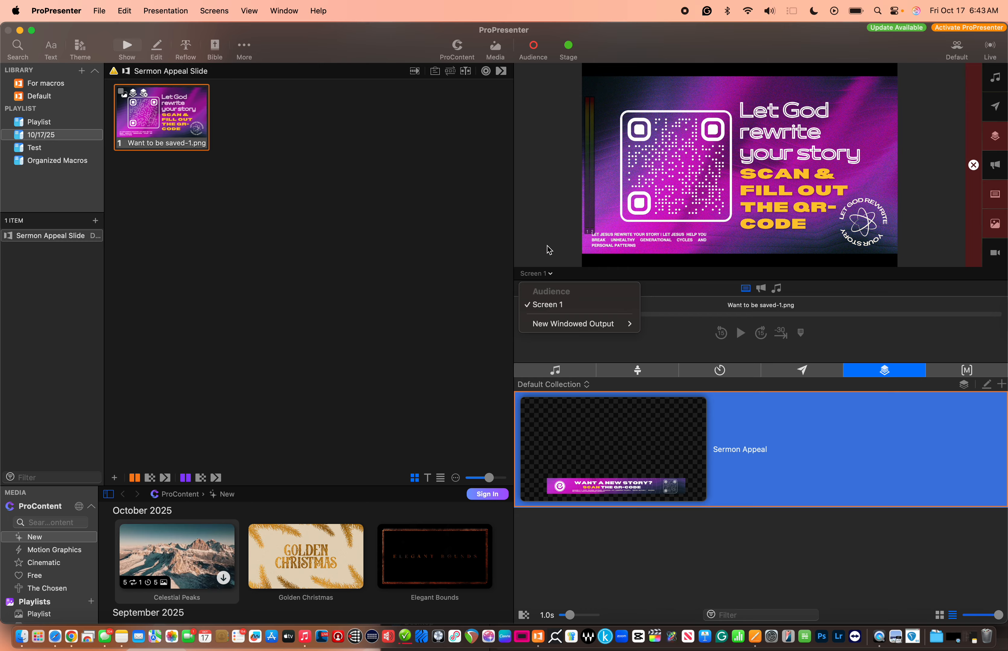
{"action": "left_click", "coordinate": [557, 239]}
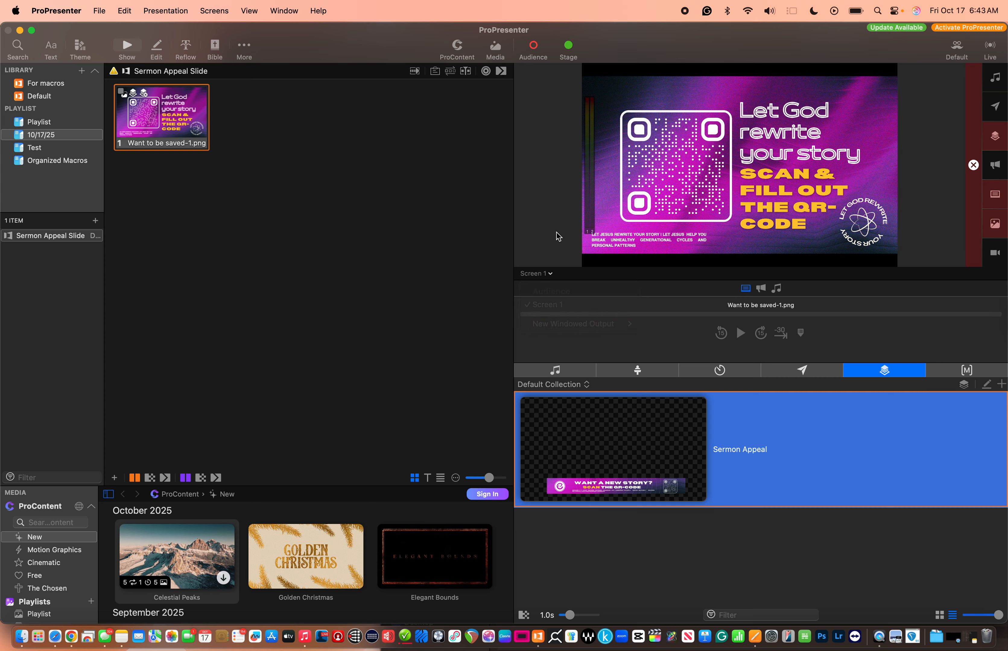
{"action": "left_click", "coordinate": [550, 274]}
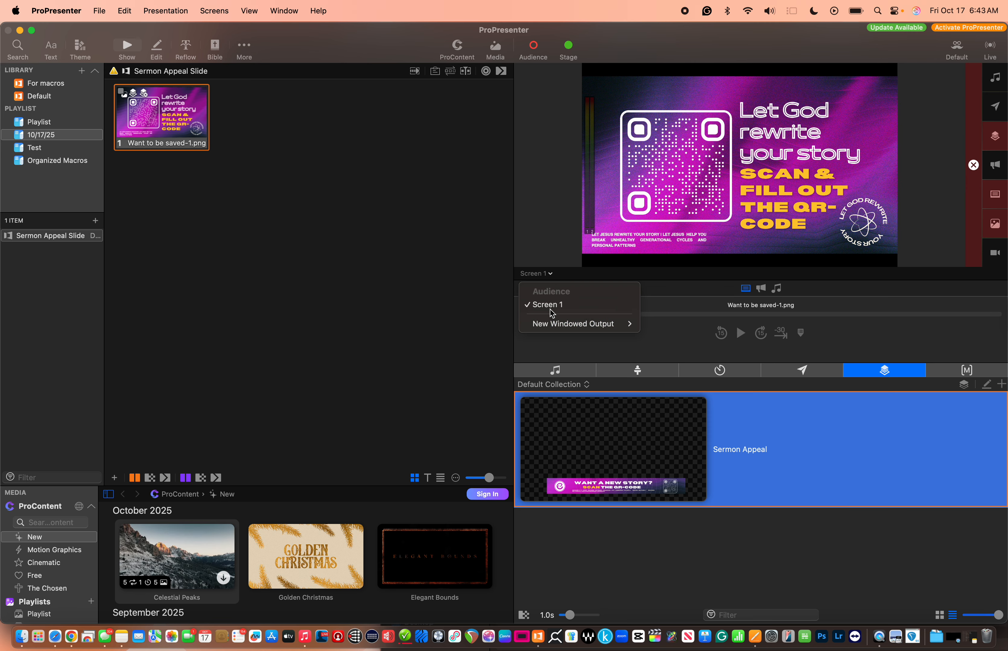
{"action": "left_click", "coordinate": [552, 246]}
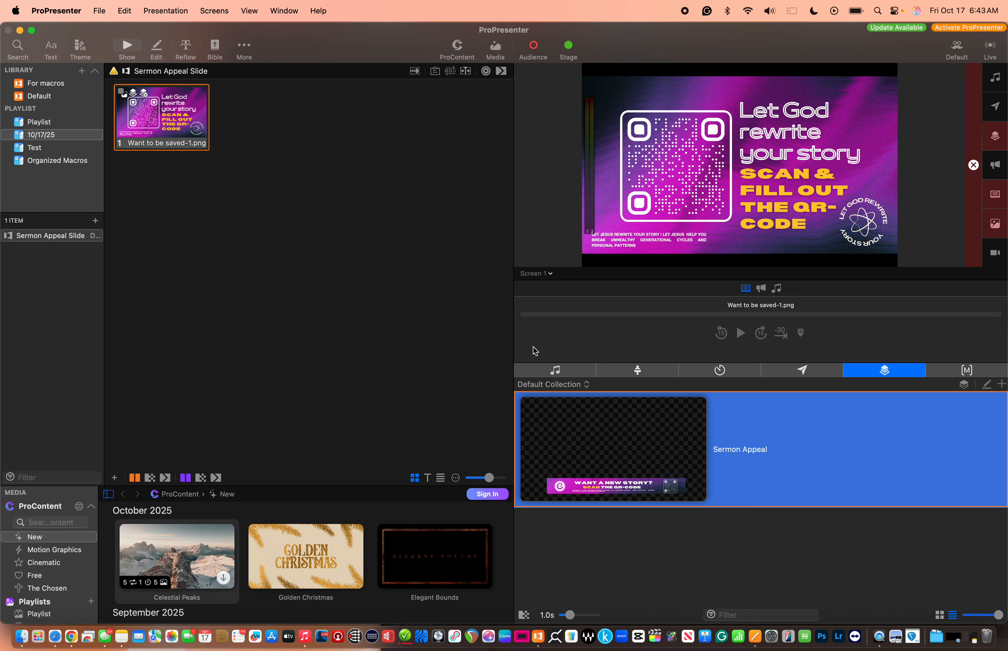
{"action": "right_click", "coordinate": [151, 111]}
{"action": "mouse_move", "coordinate": [319, 221]}
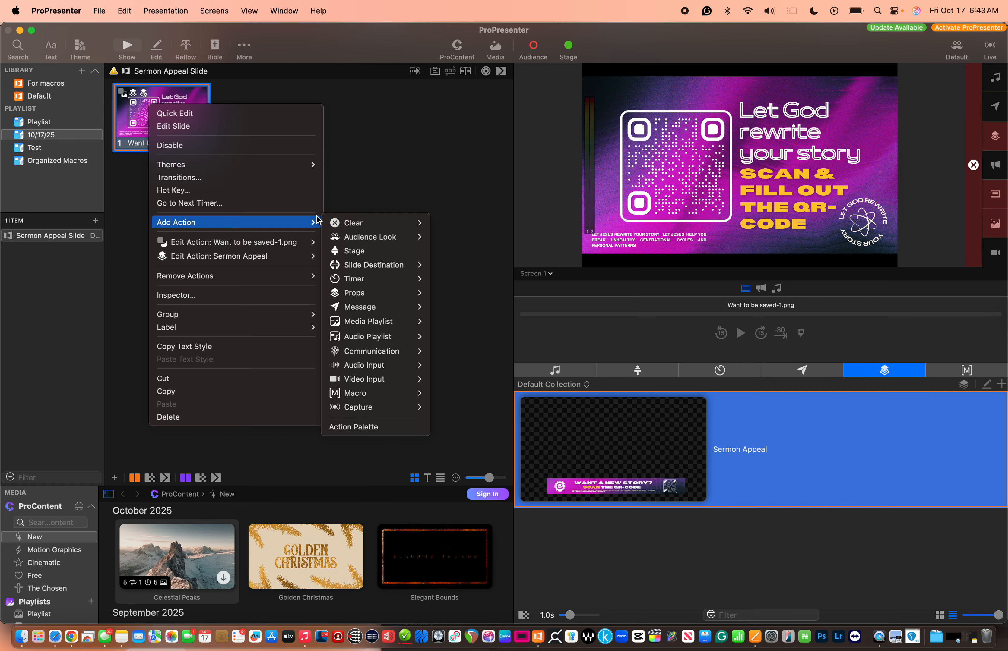
{"action": "mouse_move", "coordinate": [404, 244]}
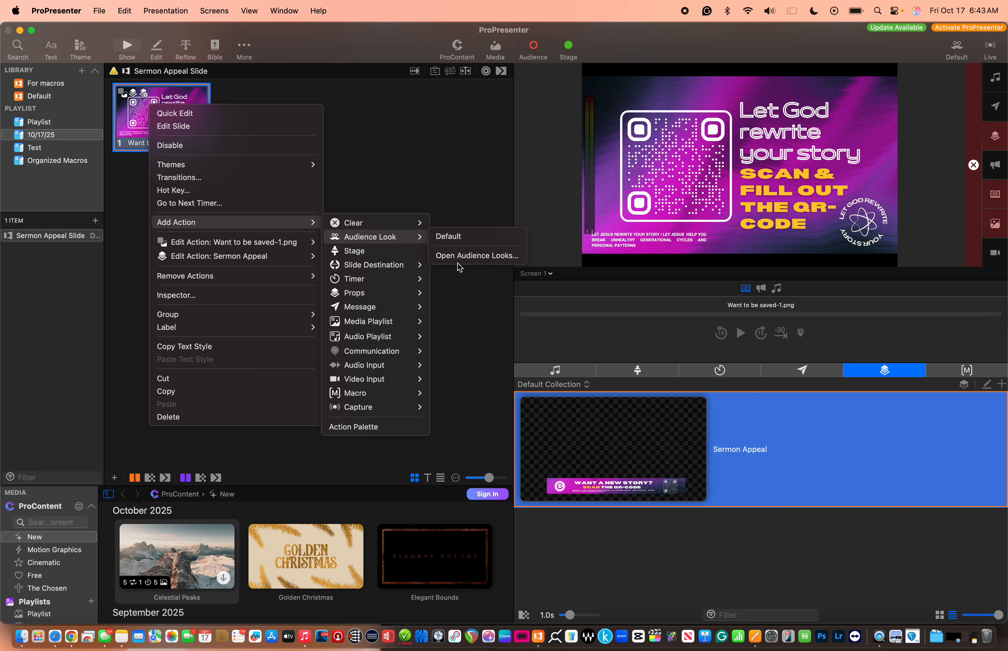
{"action": "left_click", "coordinate": [391, 153]}
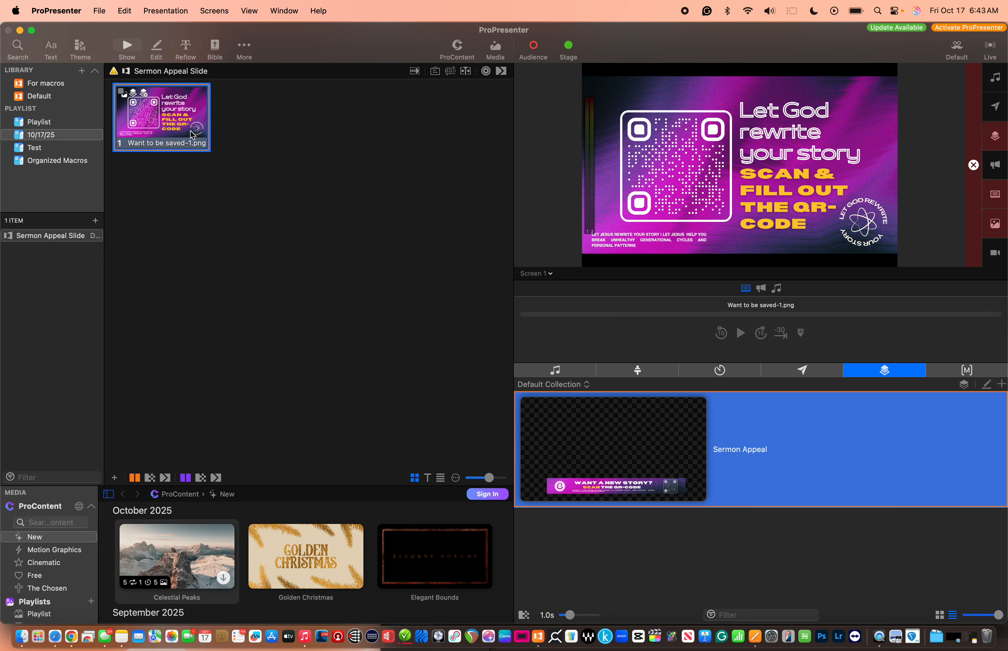
Create a new audience look preset named Ecamm Live and delete the unneeded copy of it.
{"action": "left_click", "coordinate": [250, 11]}
{"action": "mouse_move", "coordinate": [215, 10]}
{"action": "left_click", "coordinate": [244, 71]}
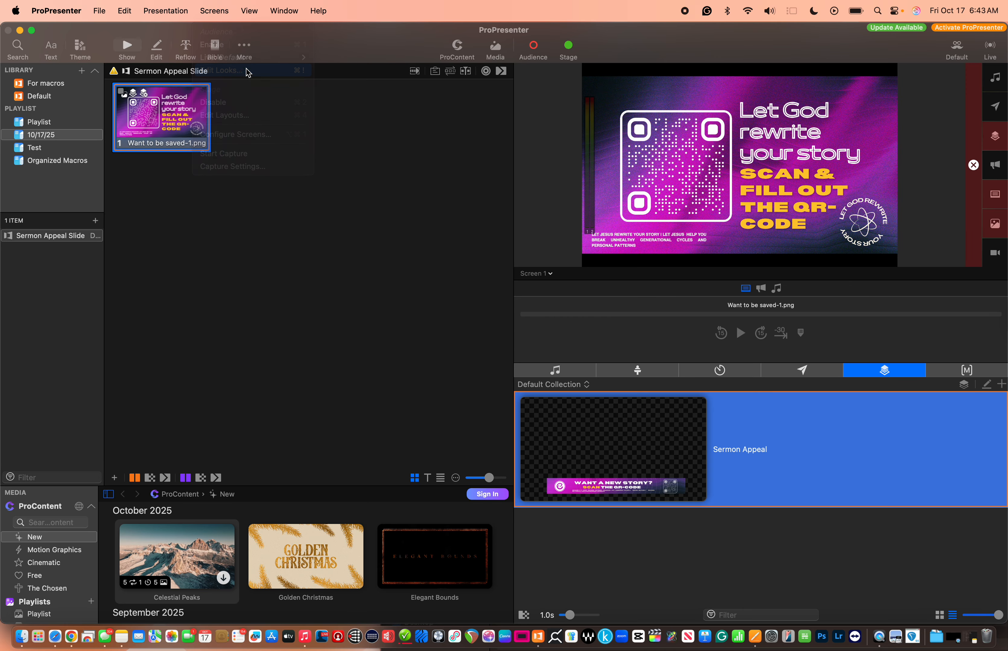
{"action": "left_click", "coordinate": [437, 229]}
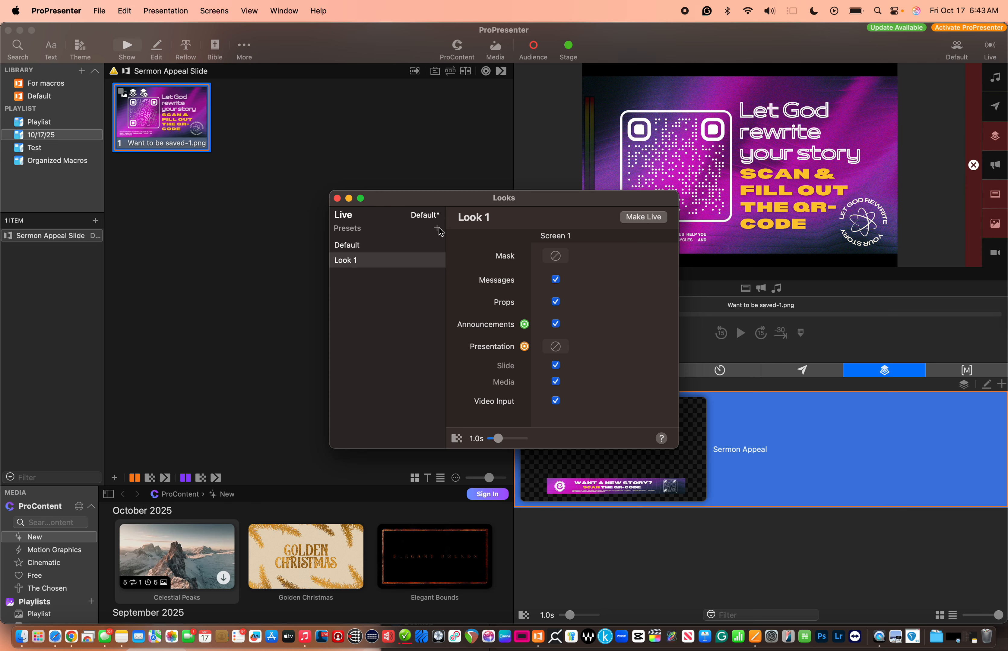
{"action": "right_click", "coordinate": [359, 267]}
{"action": "left_click", "coordinate": [376, 296]}
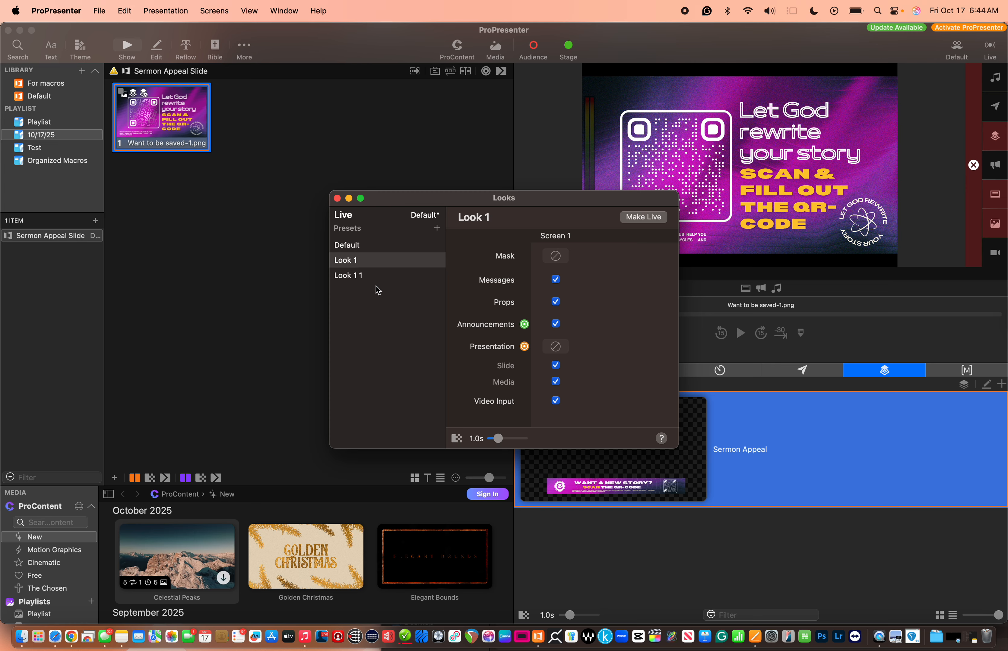
{"action": "right_click", "coordinate": [360, 265]}
{"action": "left_click", "coordinate": [382, 303]}
{"action": "type", "text": "Ecamm Live"}
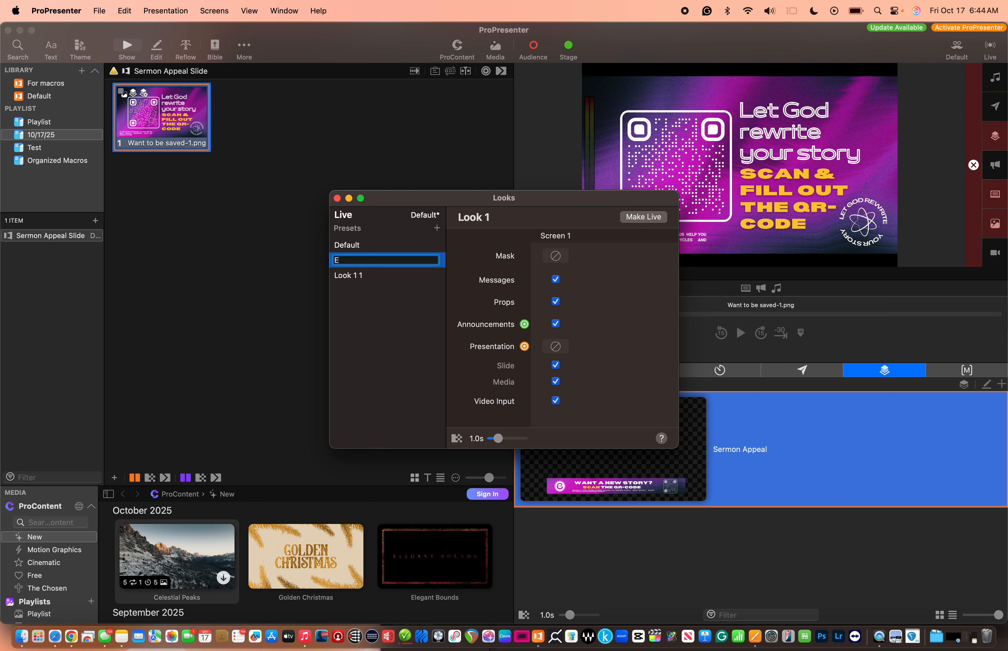
{"action": "key", "text": "Return"}
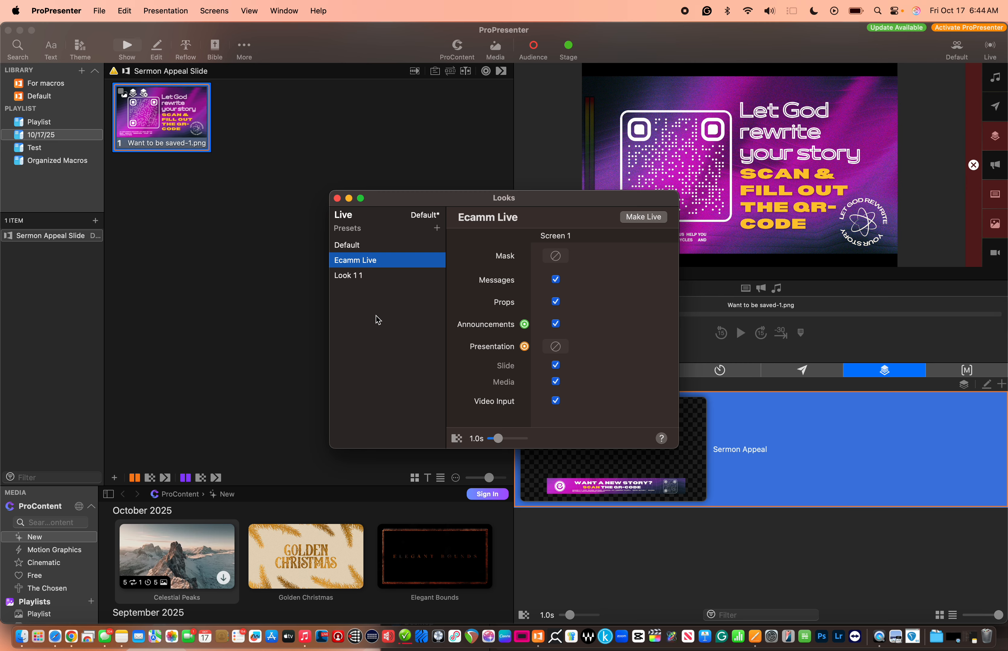
{"action": "right_click", "coordinate": [360, 275]}
{"action": "left_click", "coordinate": [379, 331]}
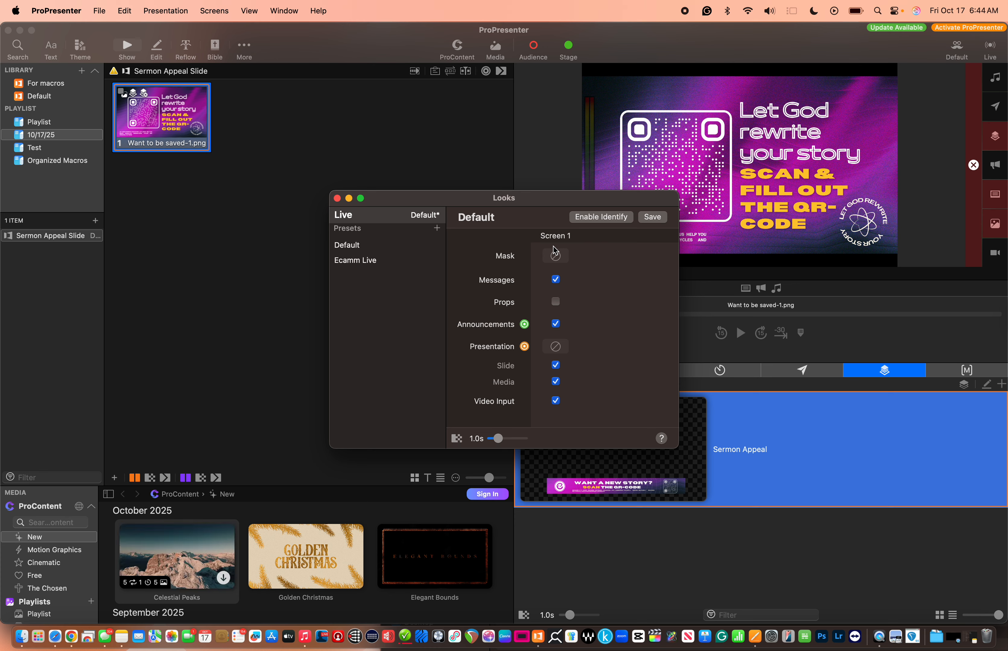
Turn off Props on Screen 1 for the Ecamm Live look, make that look live and close the look settings.
{"action": "left_click", "coordinate": [388, 259]}
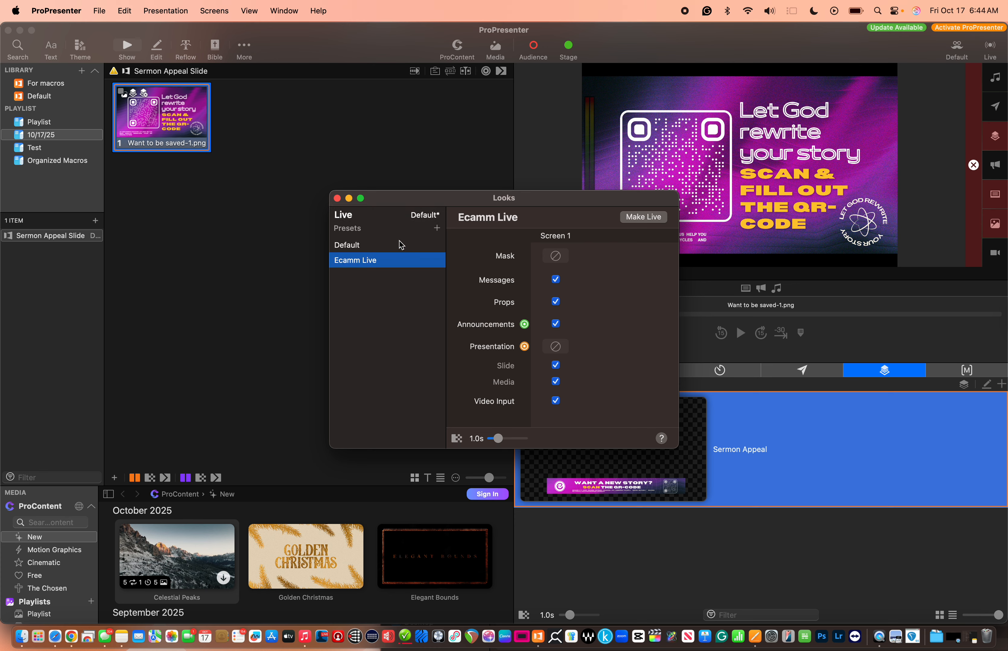
{"action": "left_click", "coordinate": [555, 323]}
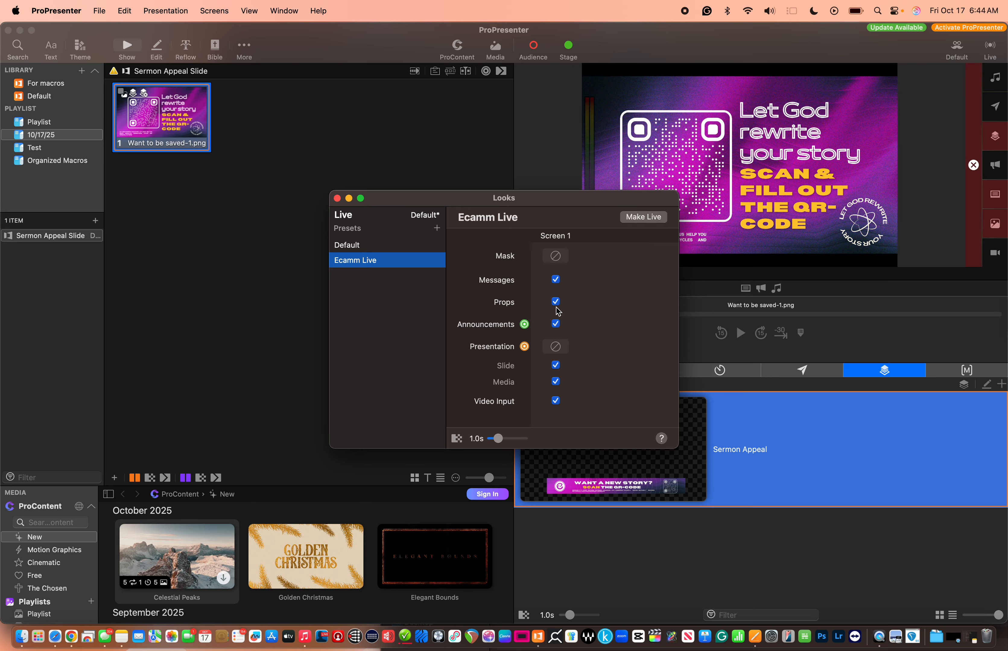
{"action": "left_click", "coordinate": [556, 303]}
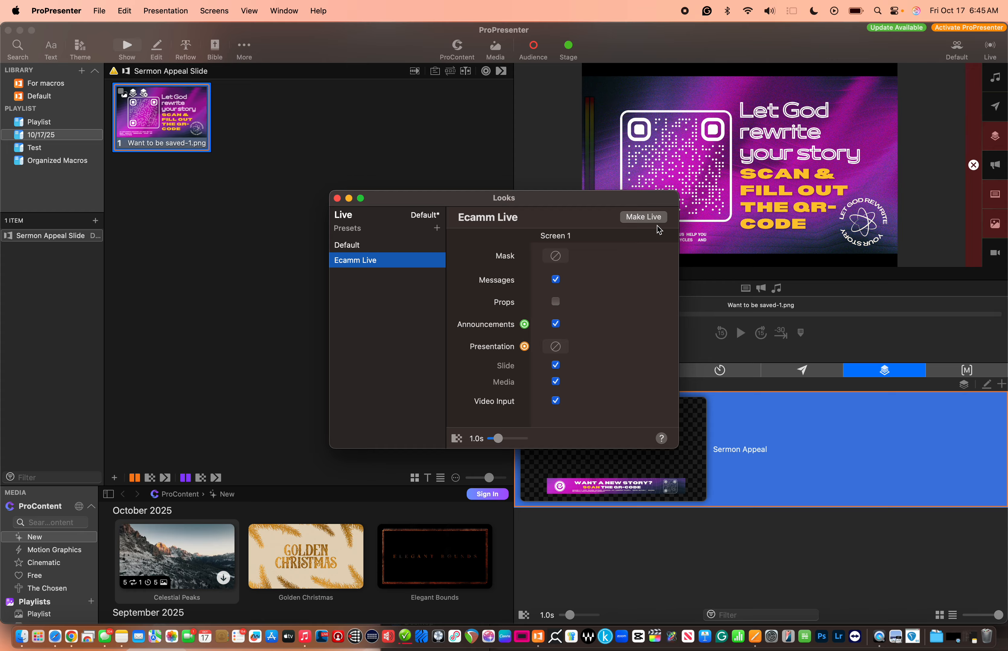
{"action": "left_click", "coordinate": [644, 218]}
{"action": "left_click", "coordinate": [337, 198]}
Add an Audience Look action for Ecamm Live to the QR-code slide and send the slide live.
{"action": "right_click", "coordinate": [170, 112]}
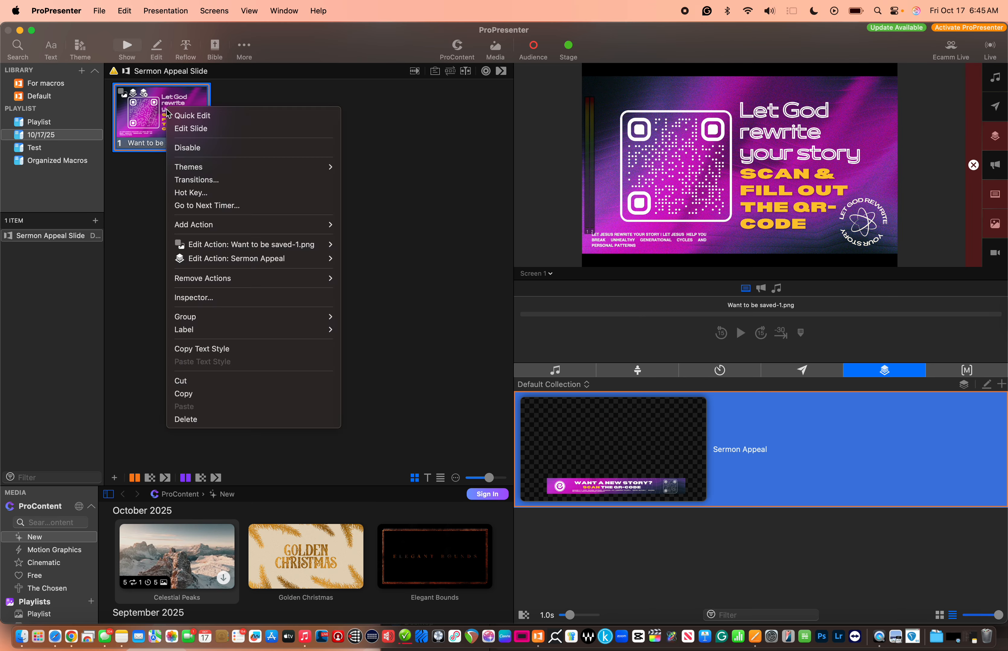
{"action": "mouse_move", "coordinate": [258, 224]}
{"action": "mouse_move", "coordinate": [377, 228]}
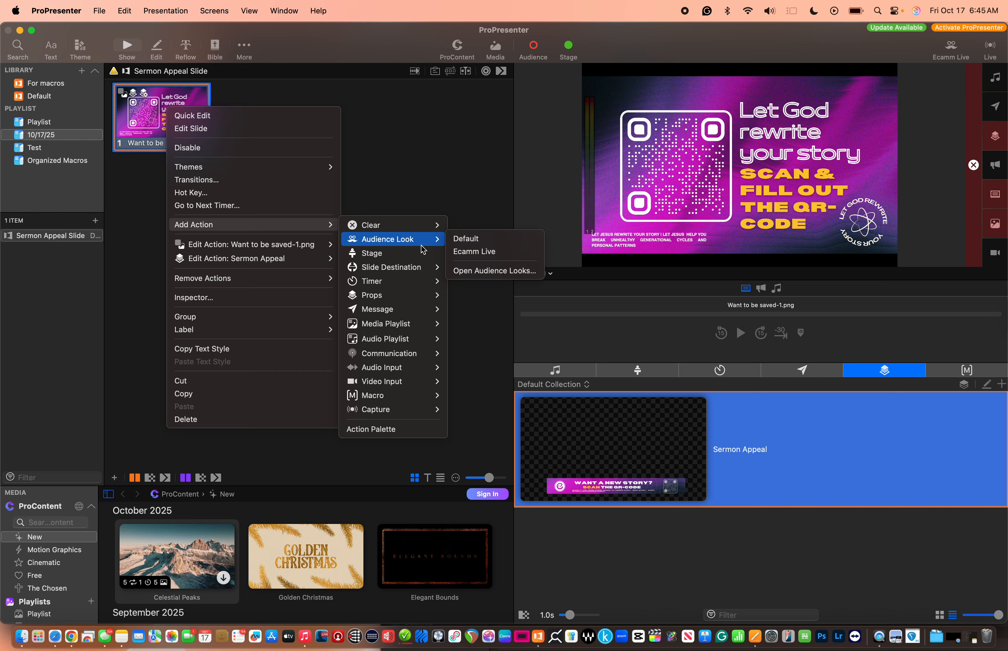
{"action": "left_click", "coordinate": [481, 253]}
{"action": "left_click", "coordinate": [180, 130]}
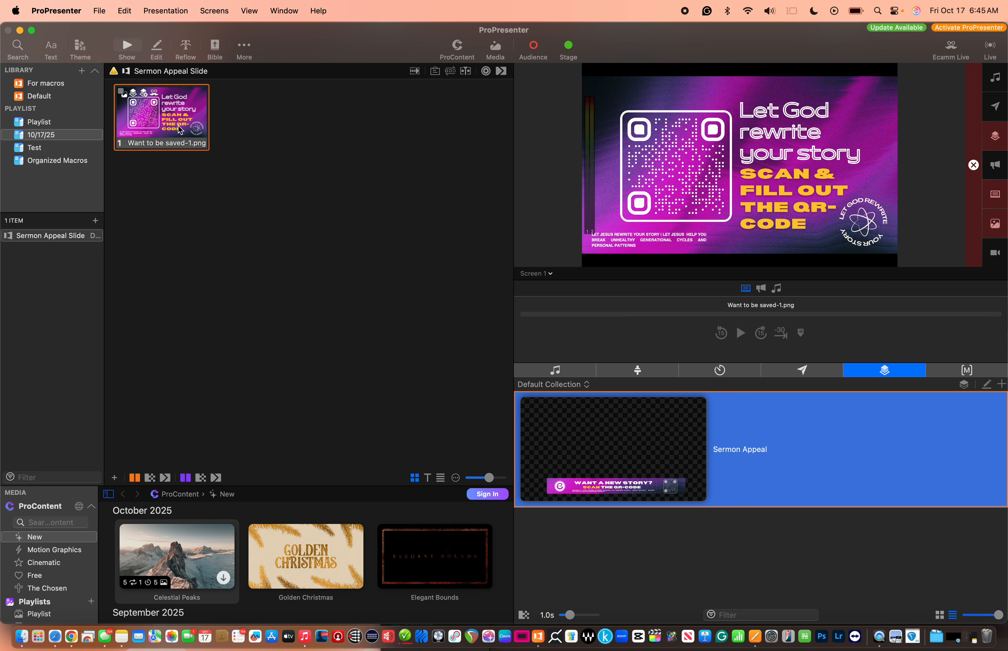